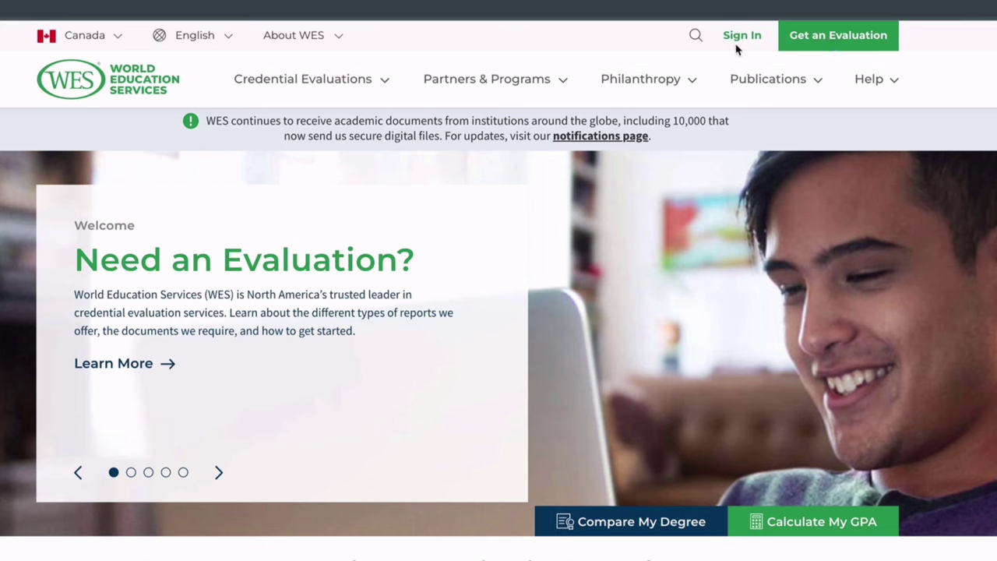
Choose Canada as where the evaluation will be used and view the three application cards.
{"action": "left_click", "coordinate": [817, 40]}
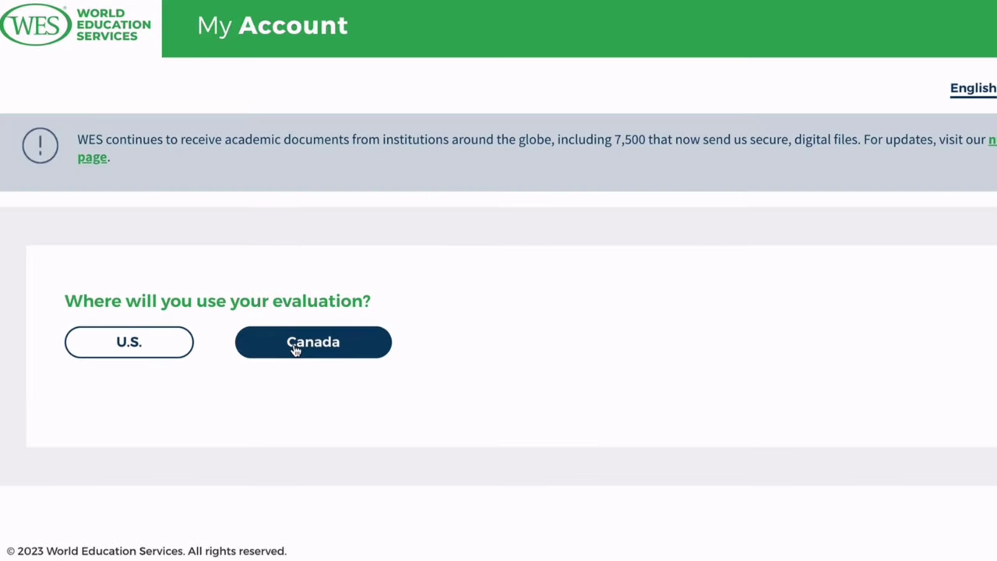
{"action": "left_click", "coordinate": [301, 349]}
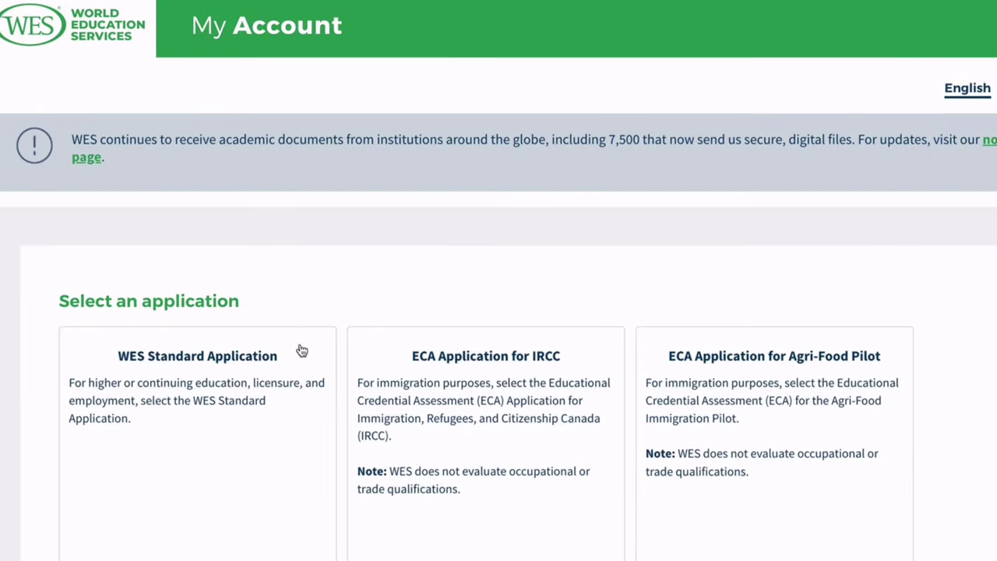
{"action": "scroll", "coordinate": [338, 352], "scroll_direction": "down", "scroll_amount": 1}
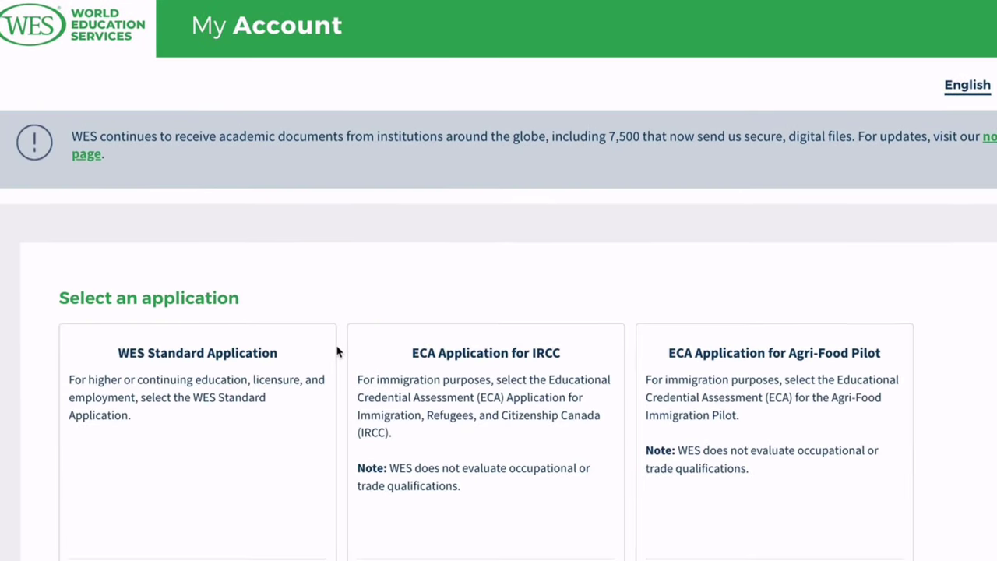
{"action": "scroll", "coordinate": [337, 352], "scroll_direction": "down", "scroll_amount": 2}
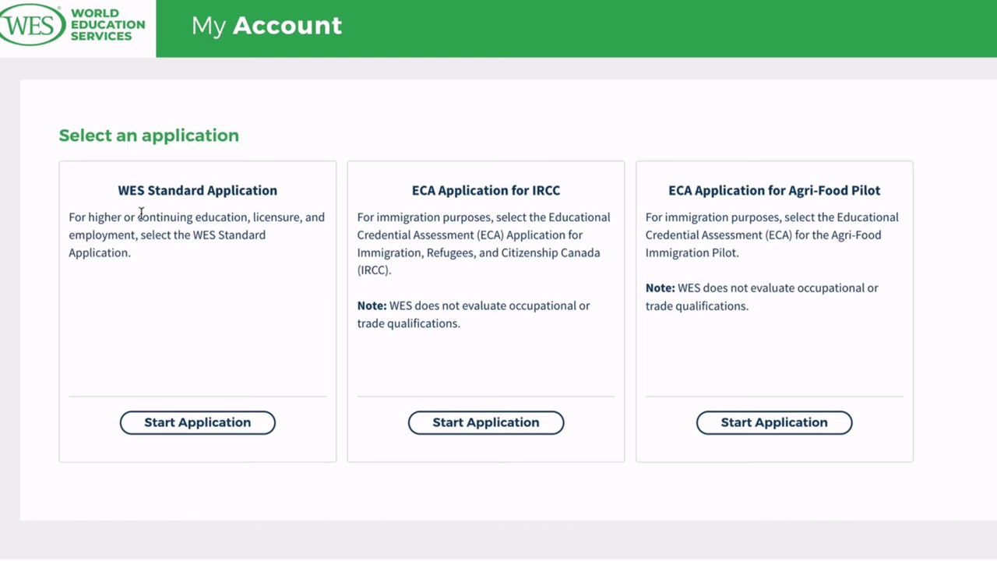
Compare the Standard, IRCC and Agri-Food Pilot descriptions, then start the ECA Application for IRCC.
{"action": "left_click_drag", "start_coordinate": [118, 190], "coordinate": [176, 253]}
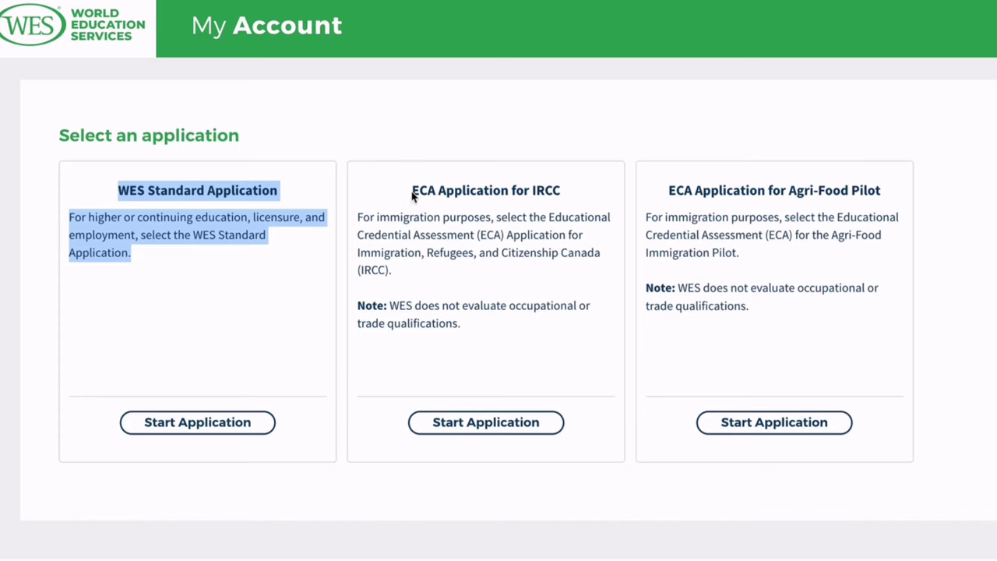
{"action": "left_click_drag", "start_coordinate": [412, 194], "coordinate": [605, 327]}
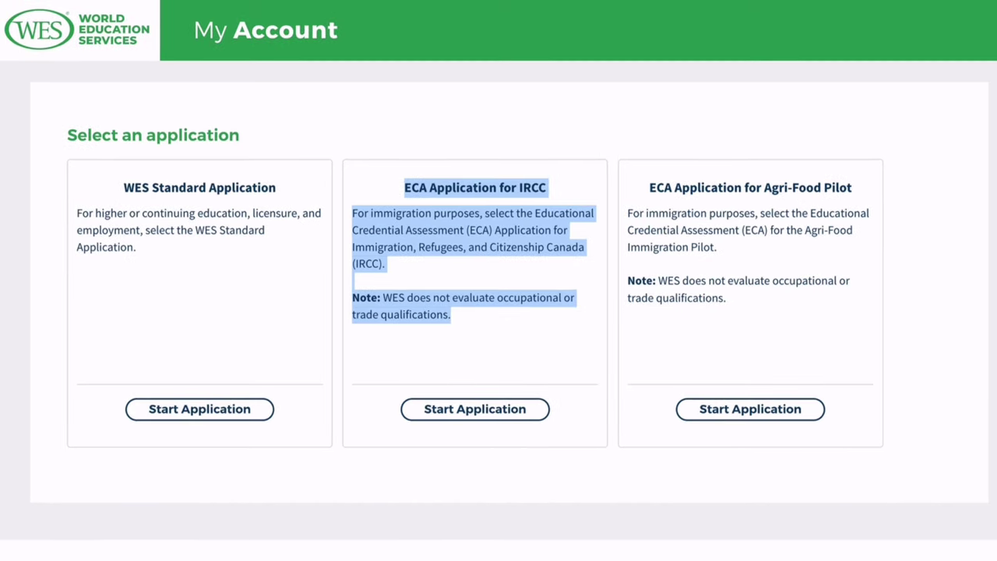
{"action": "left_click_drag", "start_coordinate": [649, 187], "coordinate": [834, 296]}
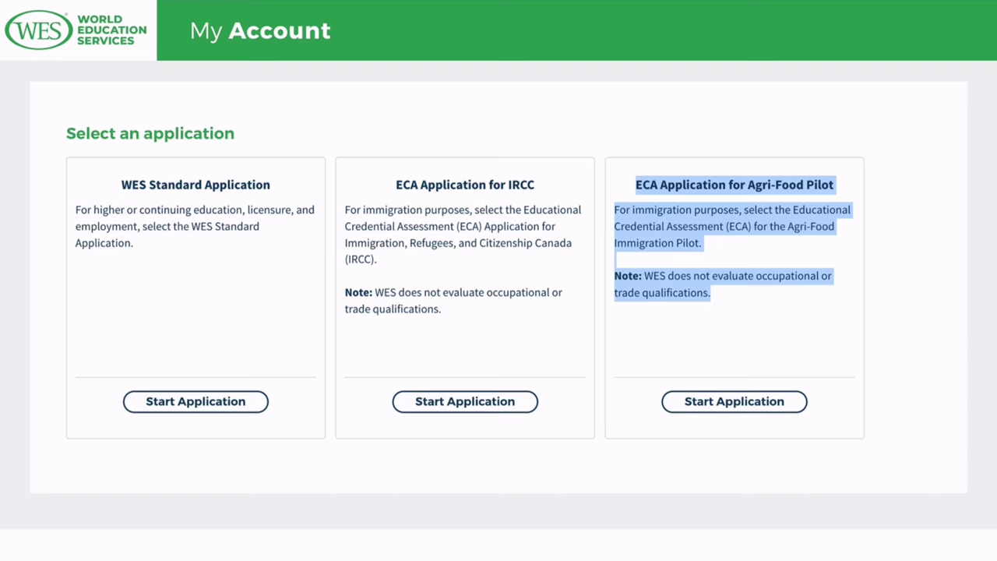
{"action": "left_click", "coordinate": [397, 186]}
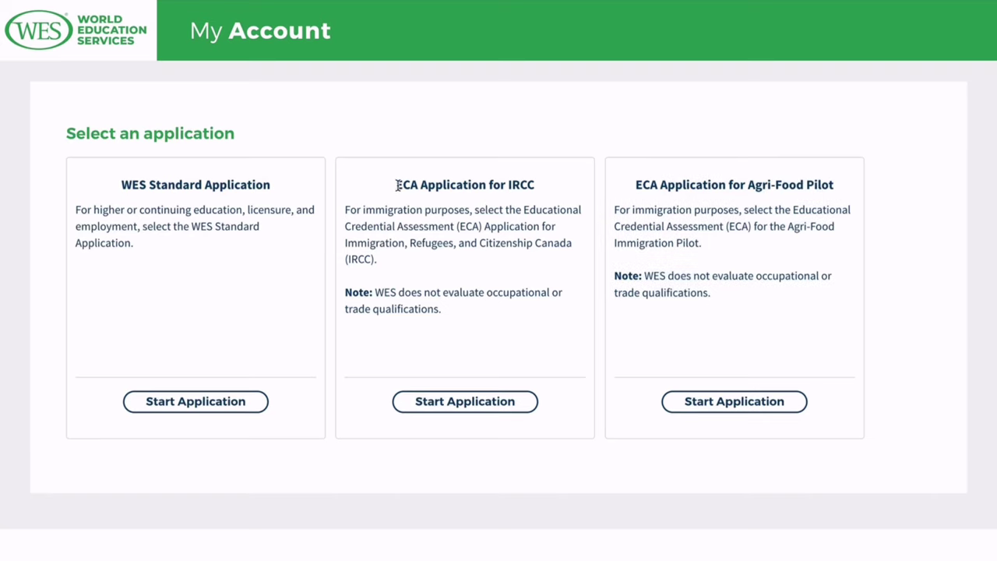
{"action": "left_click_drag", "start_coordinate": [397, 186], "coordinate": [558, 191]}
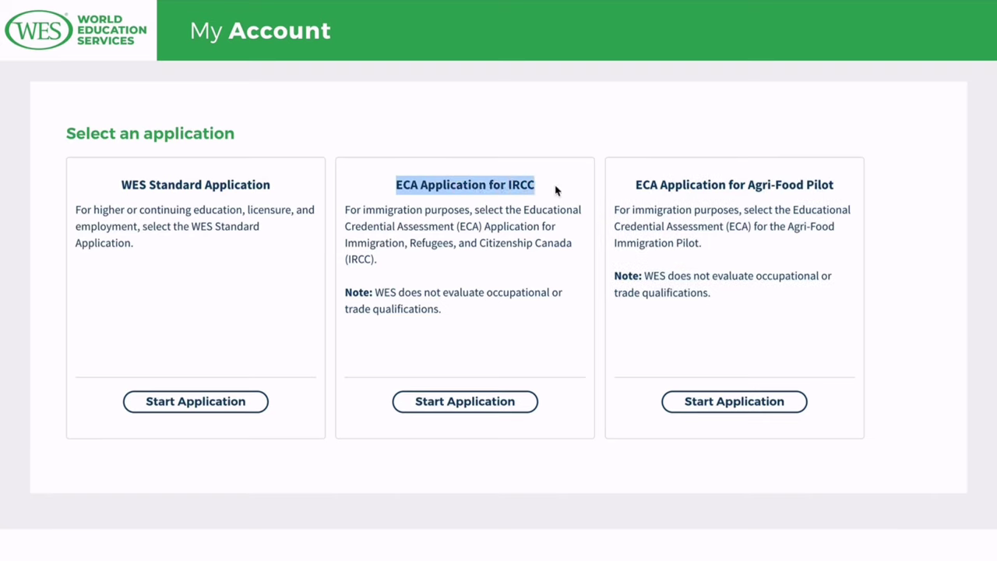
{"action": "left_click", "coordinate": [488, 409]}
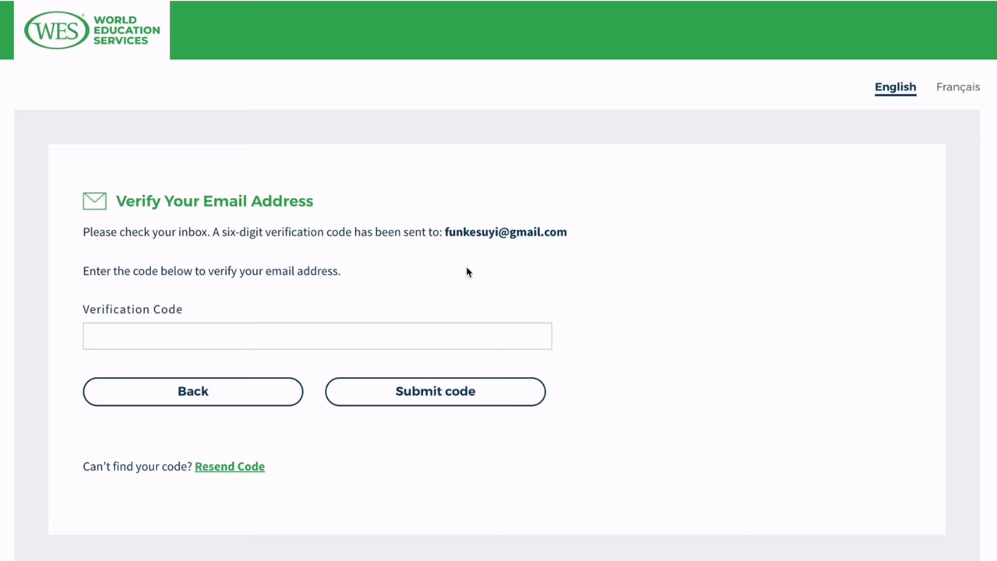
Enter and submit the emailed verification code, then continue to account creation.
{"action": "left_click", "coordinate": [327, 338]}
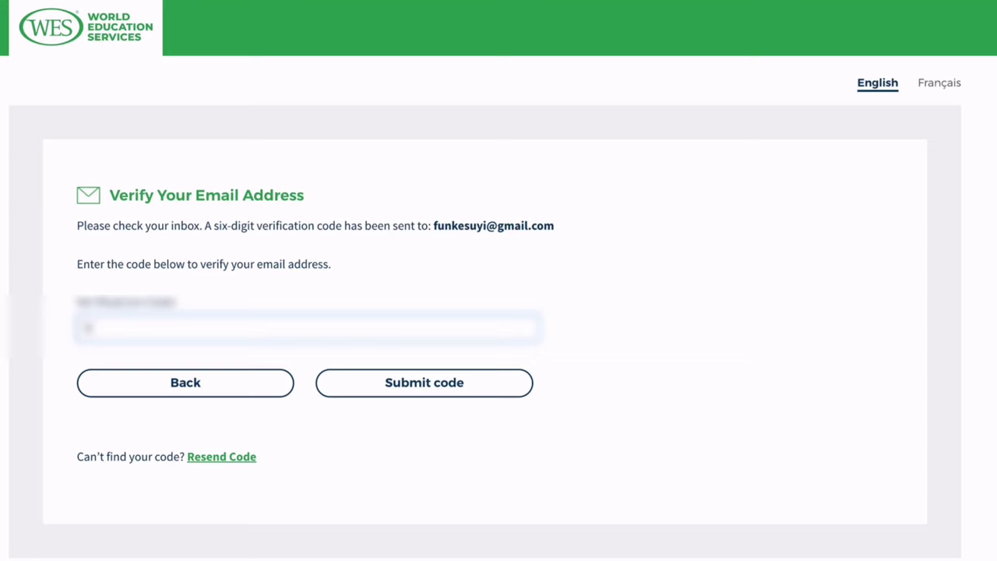
{"action": "left_click", "coordinate": [465, 387]}
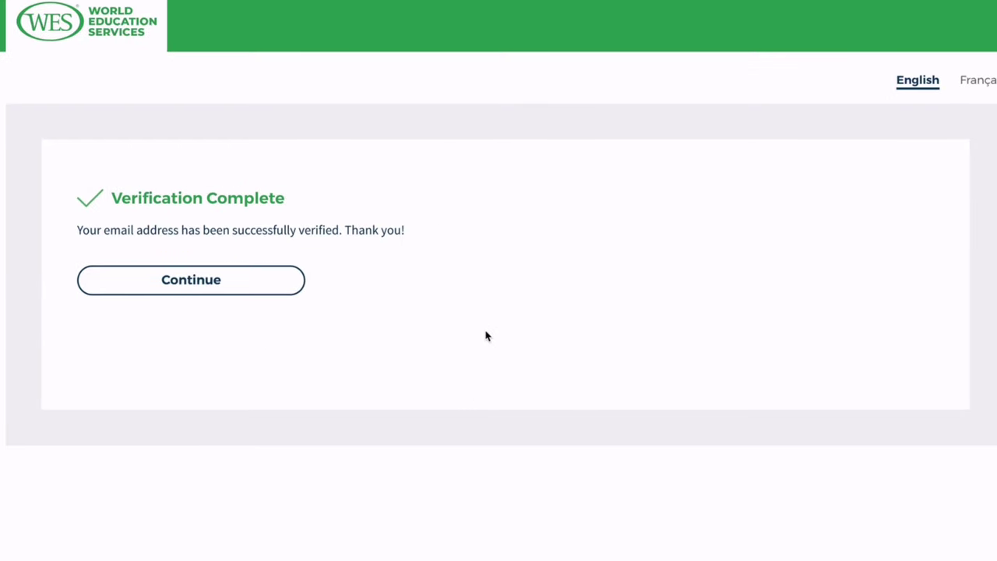
{"action": "left_click", "coordinate": [231, 293]}
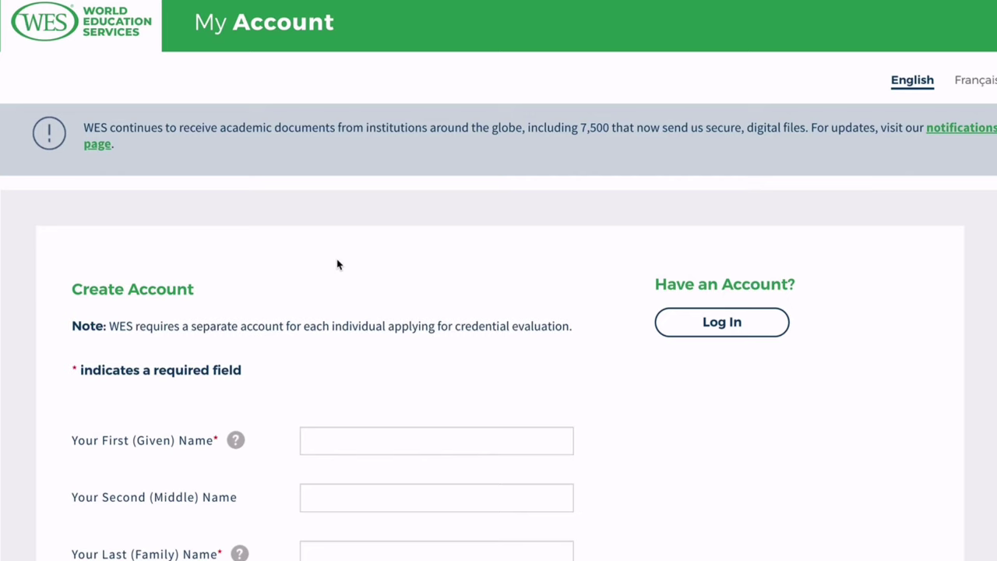
Enter the applicant's first, middle and last names on the Create Account form.
{"action": "scroll", "coordinate": [348, 390], "scroll_direction": "down", "scroll_amount": 2}
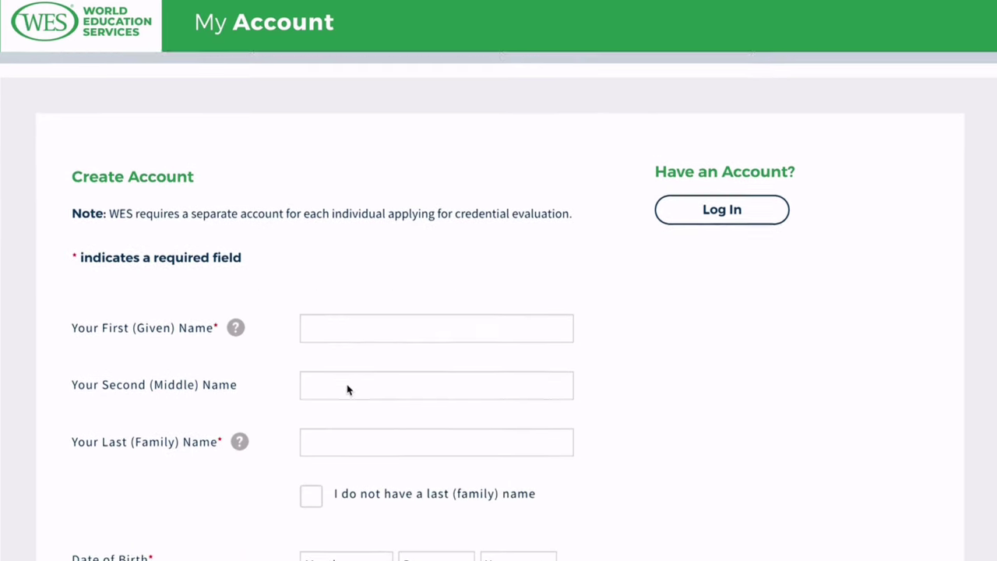
{"action": "scroll", "coordinate": [345, 348], "scroll_direction": "down", "scroll_amount": 1}
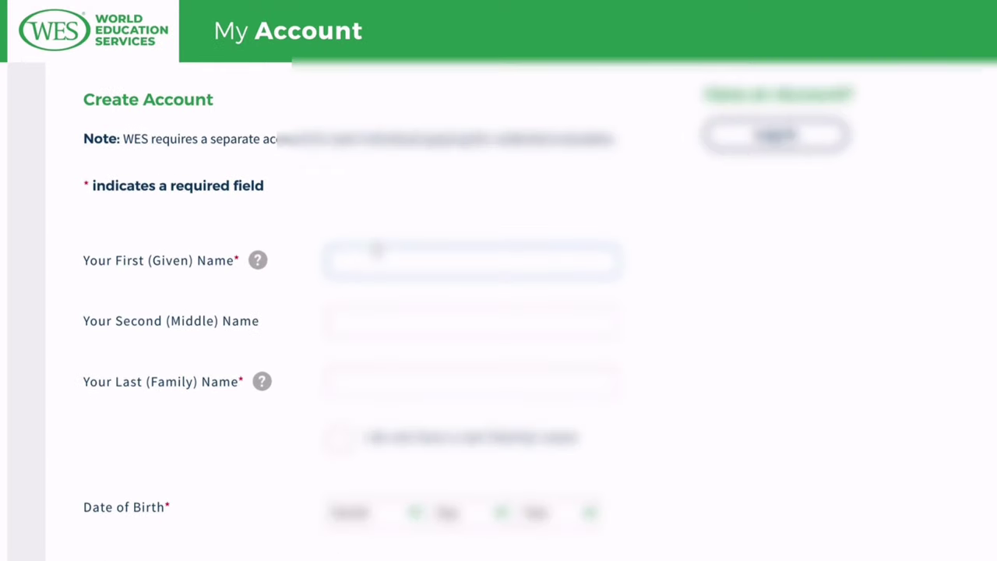
{"action": "type", "text": "Firstname"}
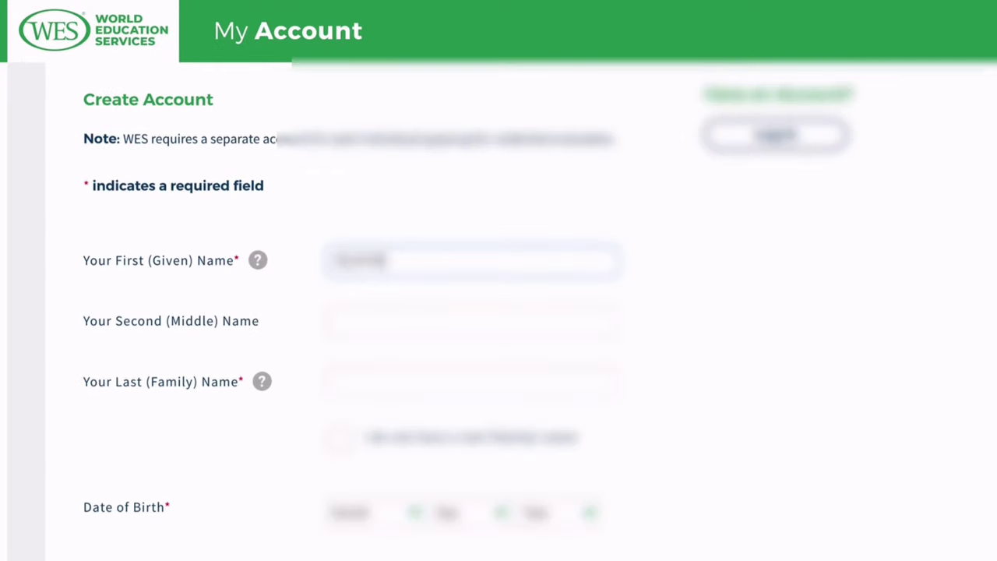
{"action": "left_click", "coordinate": [371, 308]}
{"action": "type", "text": "Middlename"}
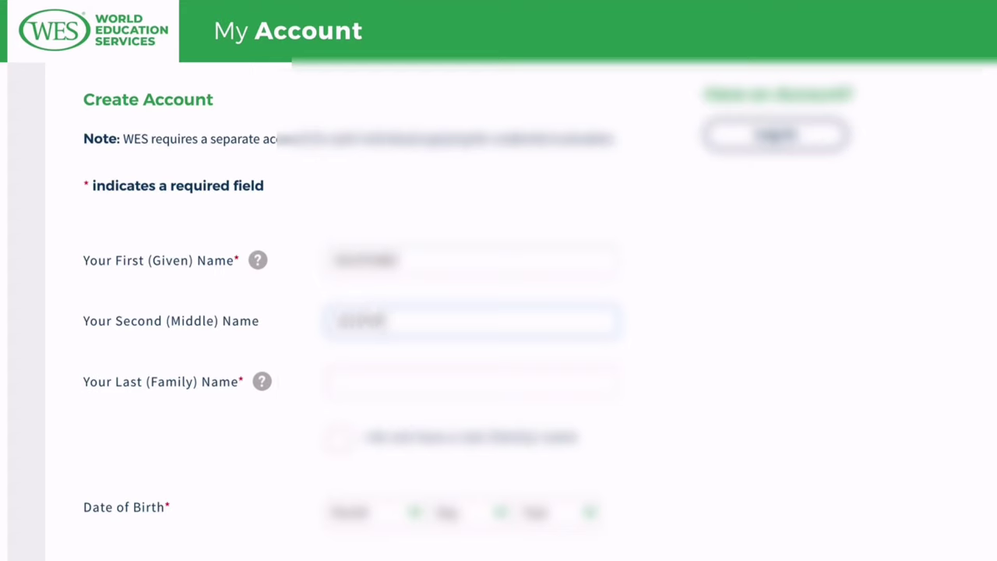
{"action": "type", "text": "Lastname"}
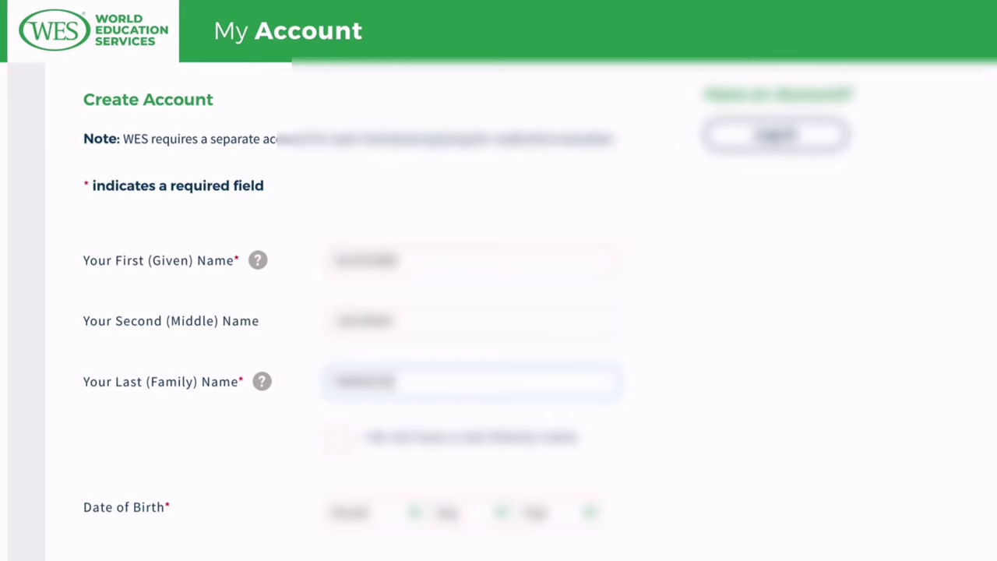
{"action": "scroll", "coordinate": [760, 444], "scroll_direction": "up", "scroll_amount": 1}
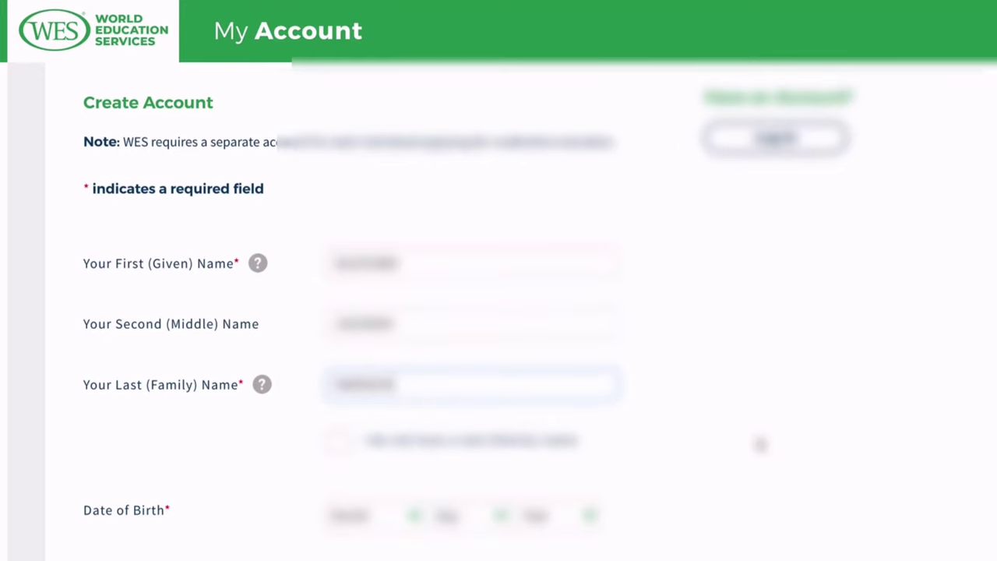
{"action": "scroll", "coordinate": [760, 444], "scroll_direction": "down", "scroll_amount": 5}
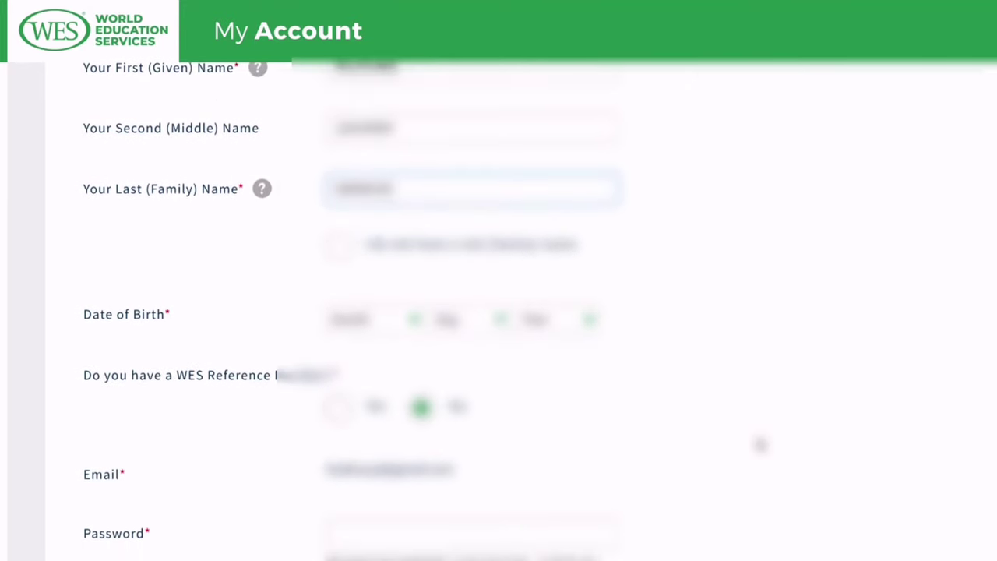
{"action": "scroll", "coordinate": [760, 444], "scroll_direction": "up", "scroll_amount": 1}
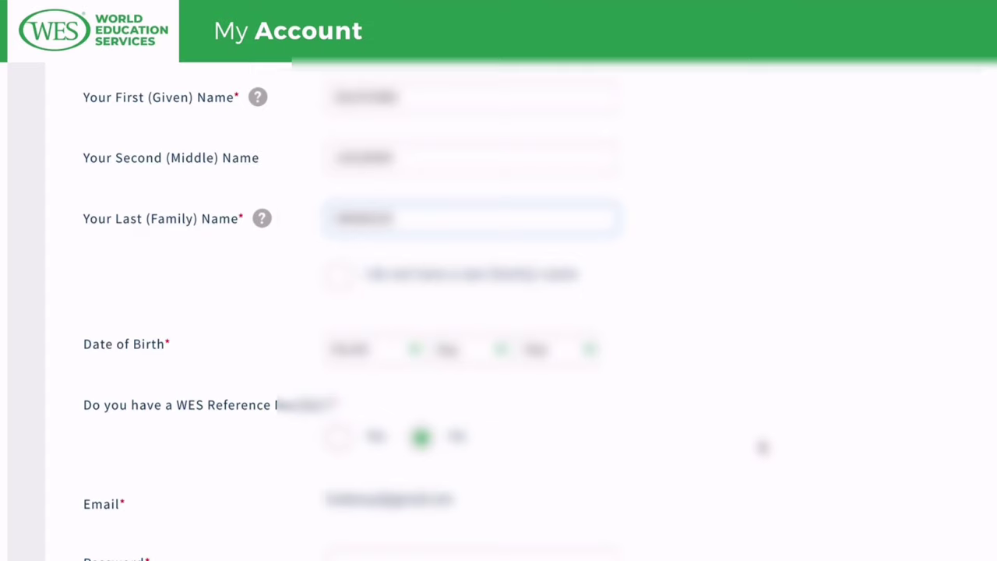
{"action": "left_click", "coordinate": [418, 352]}
Set the date of birth by picking the month, day and year.
{"action": "key", "text": "Down"}
{"action": "key", "text": "Down"}
{"action": "key", "text": "Down"}
{"action": "key", "text": "Down"}
{"action": "key", "text": "Down"}
{"action": "key", "text": "Down"}
{"action": "key", "text": "Down"}
{"action": "key", "text": "Down"}
{"action": "key", "text": "Return"}
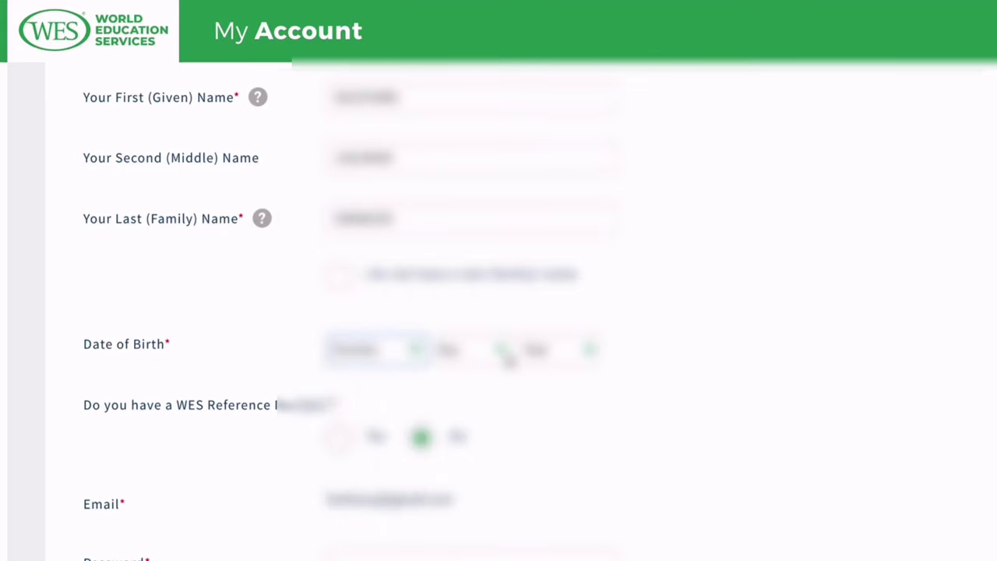
{"action": "left_click", "coordinate": [509, 360]}
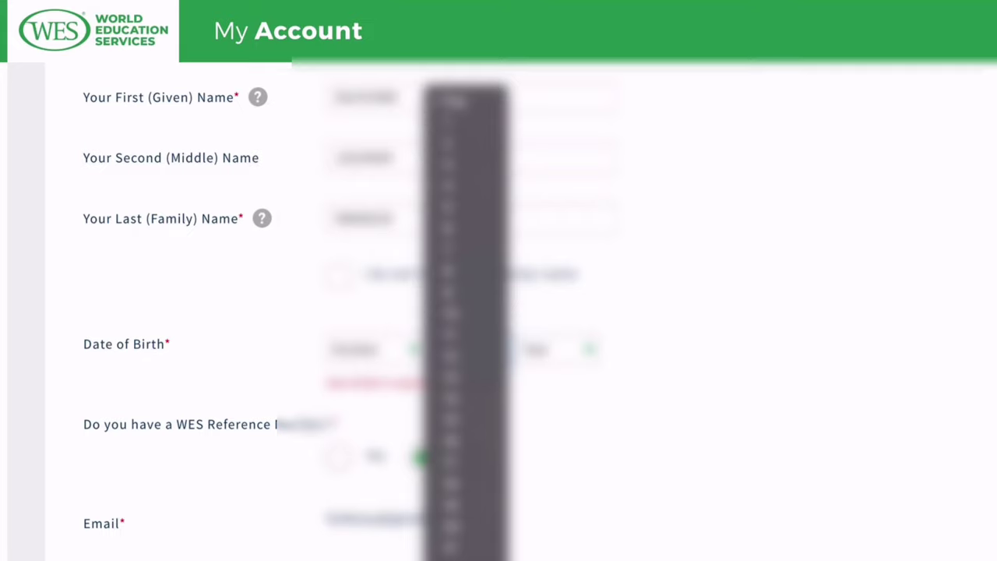
{"action": "left_click", "coordinate": [465, 311]}
{"action": "left_click", "coordinate": [580, 360]}
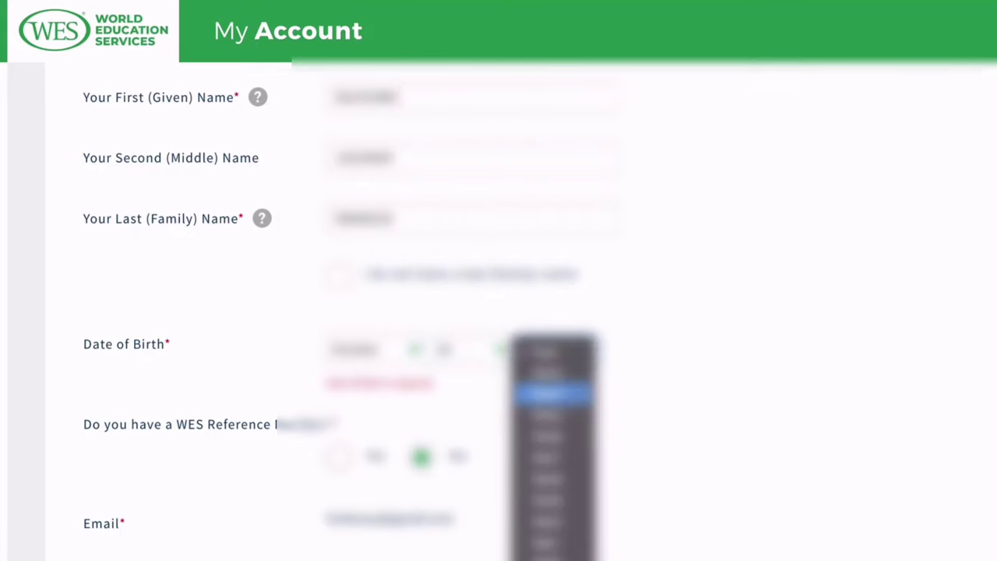
{"action": "left_click", "coordinate": [553, 541]}
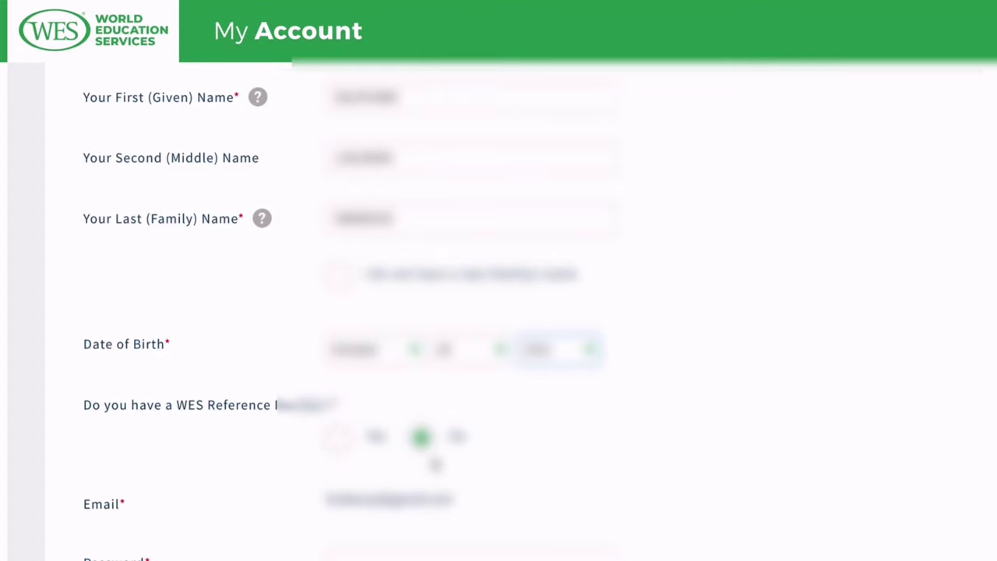
Enter the account password and confirm it in Re-enter password.
{"action": "scroll", "coordinate": [433, 463], "scroll_direction": "down", "scroll_amount": 2}
{"action": "left_click", "coordinate": [400, 449]}
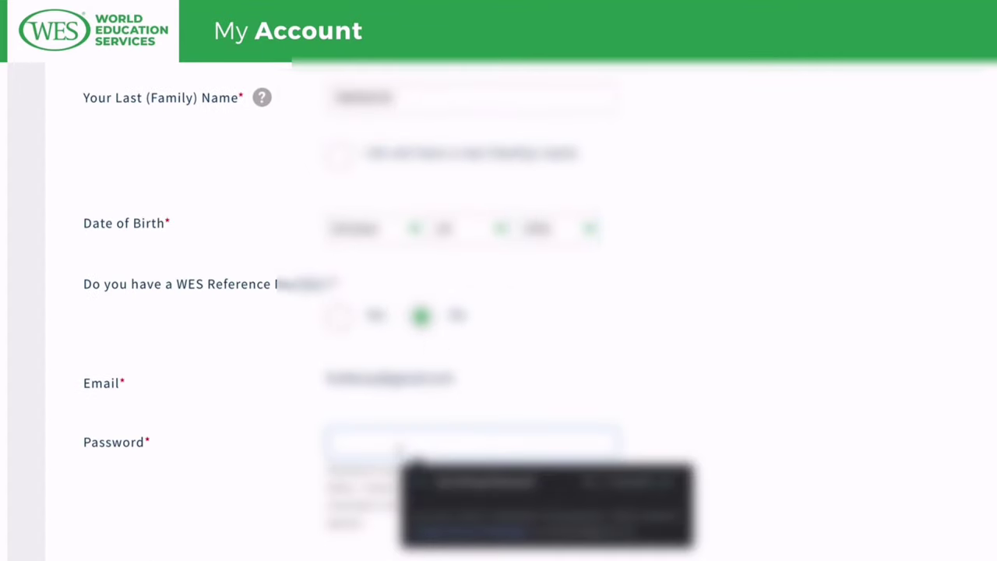
{"action": "type", "text": "****"}
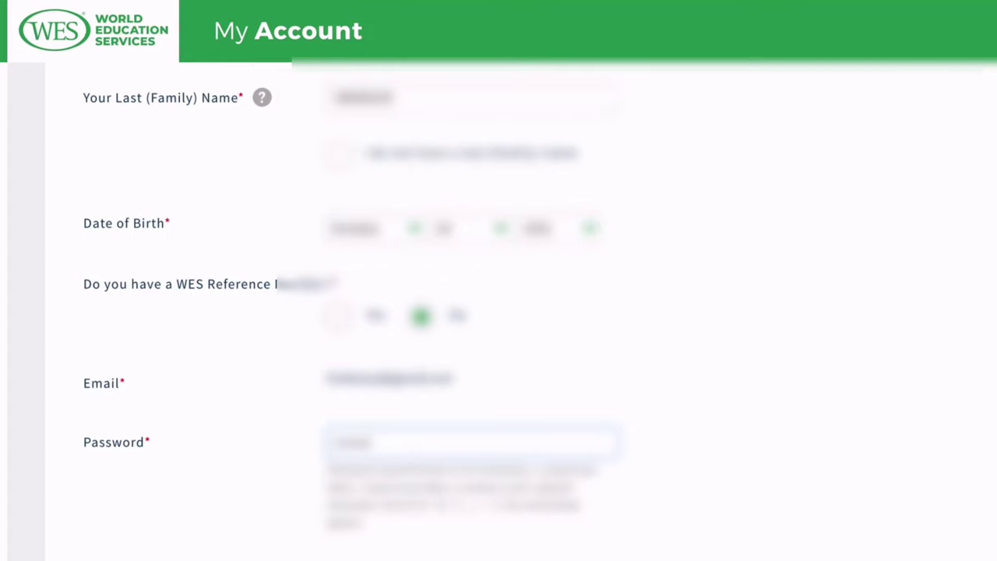
{"action": "type", "text": "*****"}
{"action": "scroll", "coordinate": [360, 463], "scroll_direction": "down", "scroll_amount": 2}
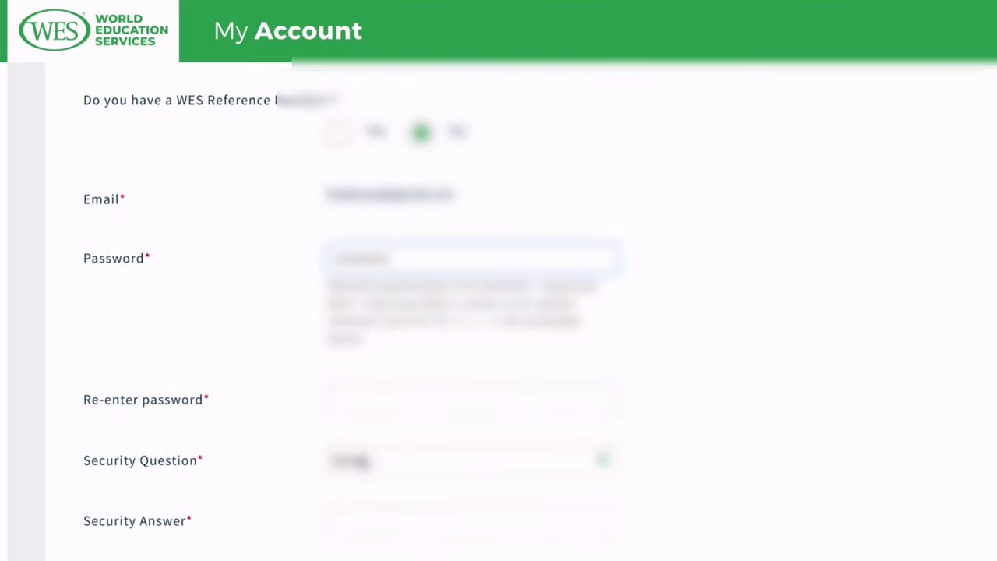
{"action": "left_click", "coordinate": [361, 403]}
{"action": "type", "text": "******"}
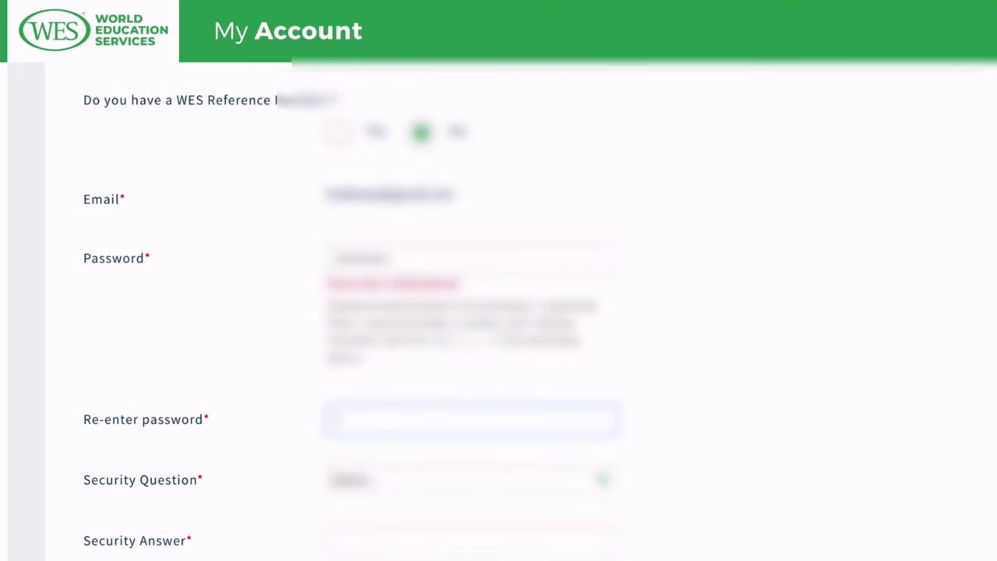
{"action": "type", "text": "****"}
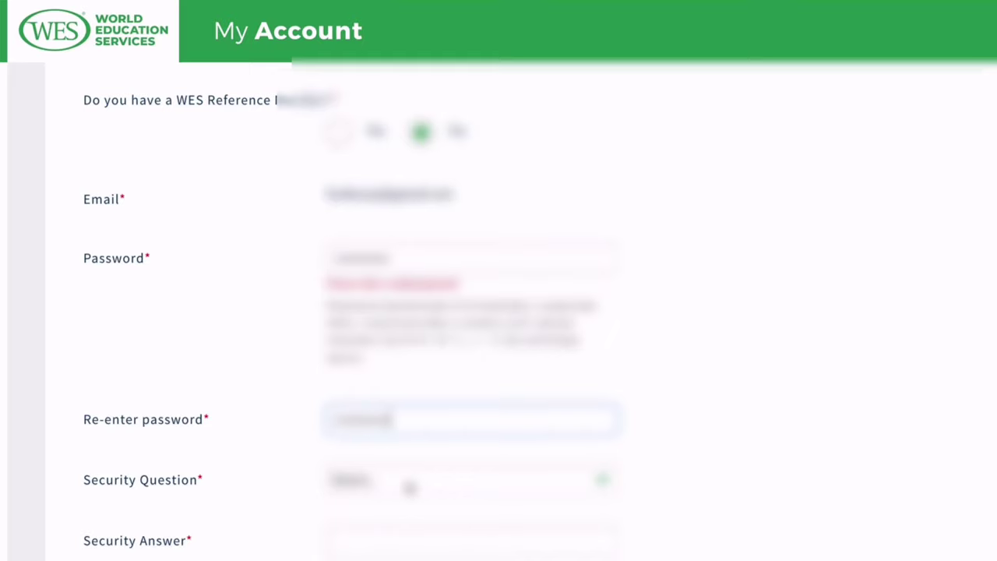
Choose the second security question and type its security answer.
{"action": "left_click", "coordinate": [409, 484]}
{"action": "key", "text": "Down"}
{"action": "key", "text": "Return"}
{"action": "key", "text": "Tab"}
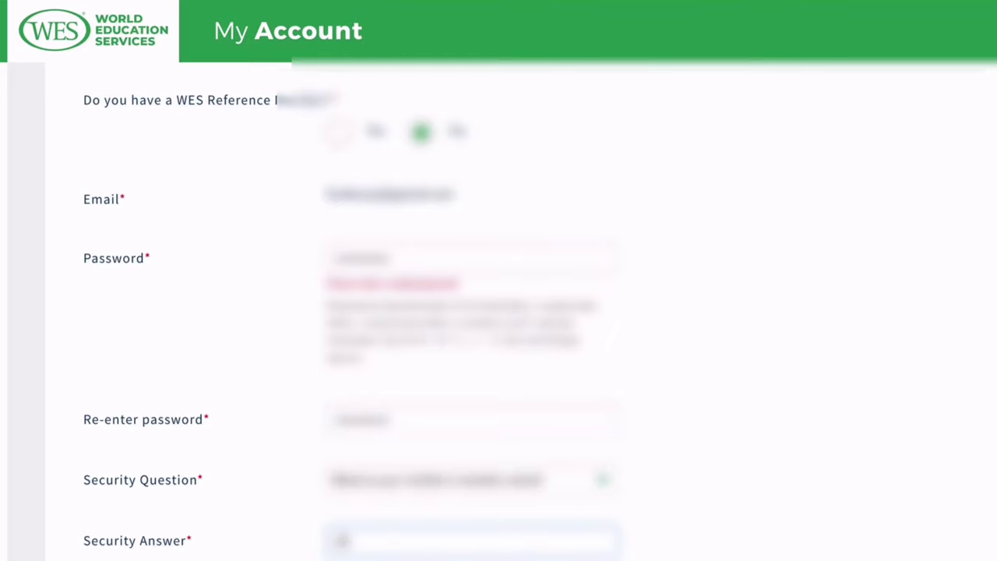
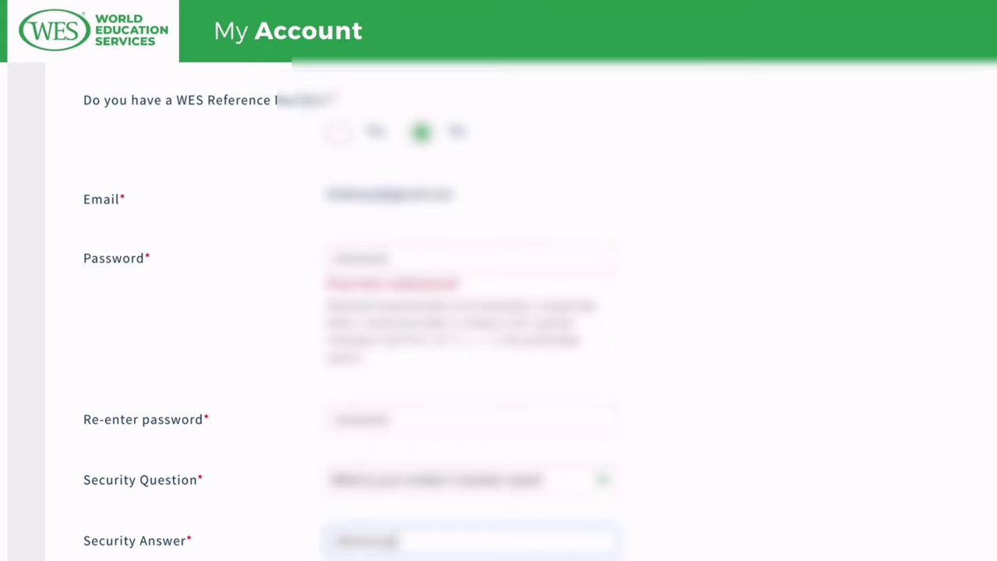
{"action": "scroll", "coordinate": [499, 312], "scroll_direction": "down", "scroll_amount": 1}
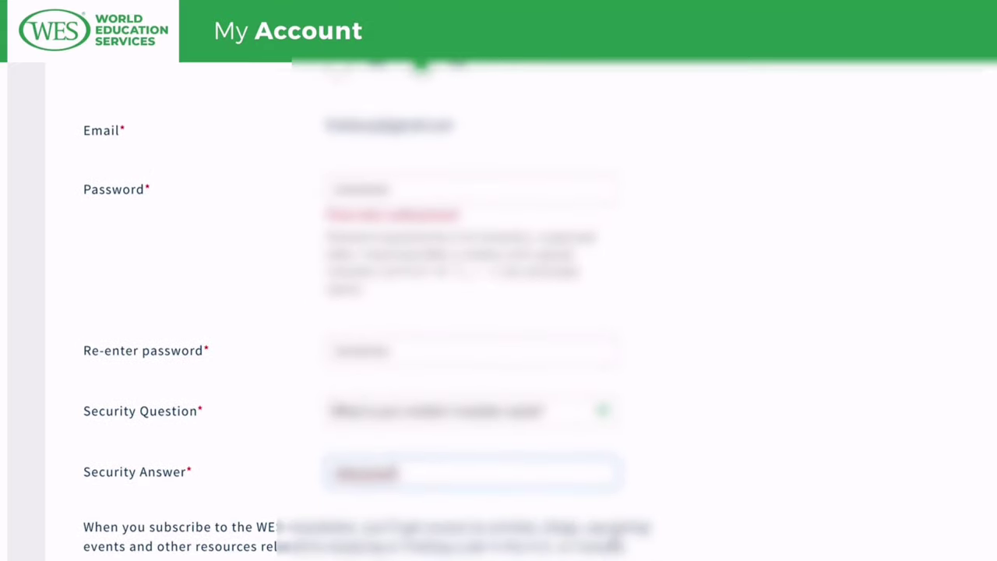
{"action": "scroll", "coordinate": [368, 543], "scroll_direction": "down", "scroll_amount": 5}
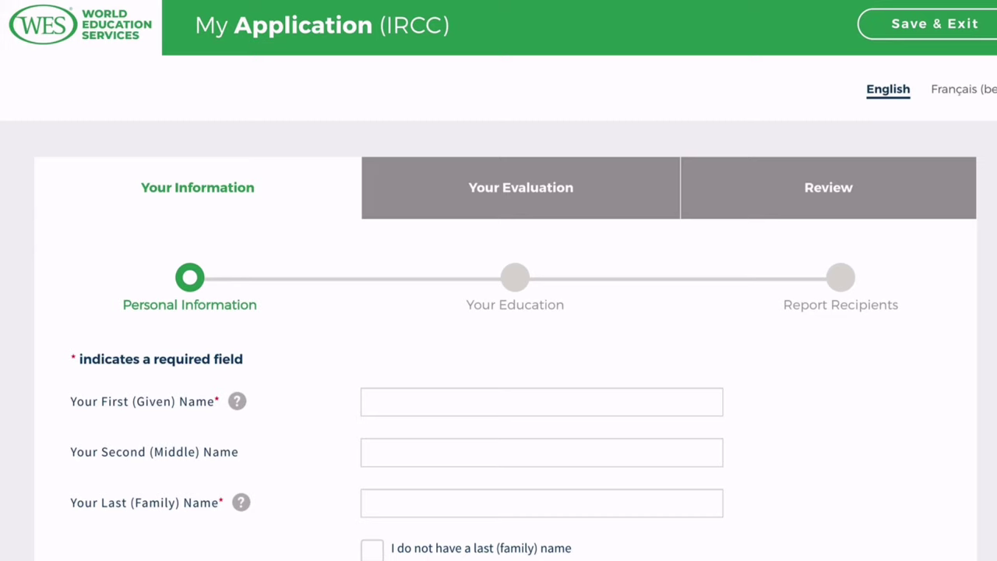
Fill the First (Given), Middle and Last Name fields with placeholder x's.
{"action": "left_click", "coordinate": [540, 407]}
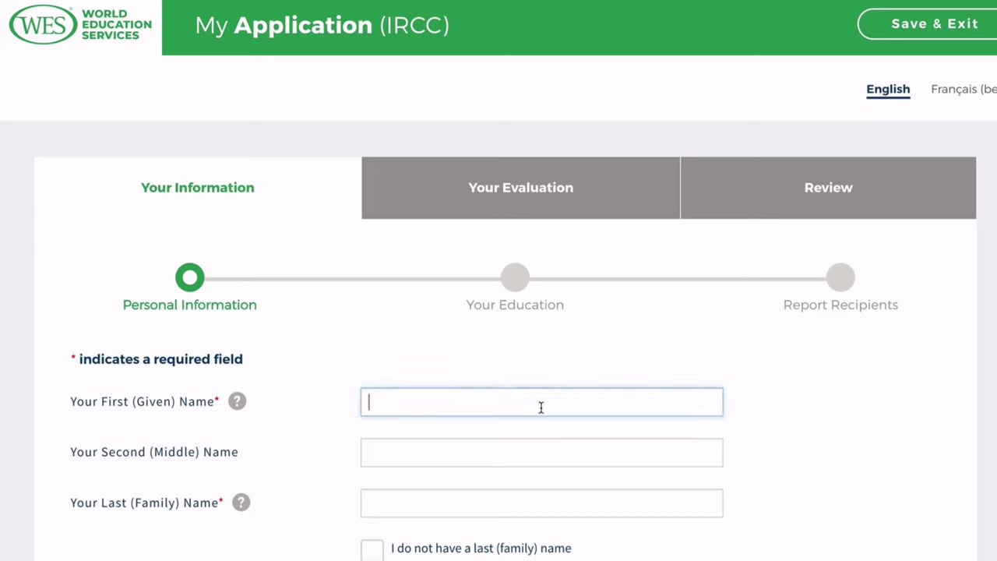
{"action": "type", "text": "xxxxxxx"}
{"action": "left_click", "coordinate": [438, 452]}
{"action": "type", "text": "xxxxxxxx"}
{"action": "key", "text": "Tab"}
{"action": "type", "text": "xxxxxxxx"}
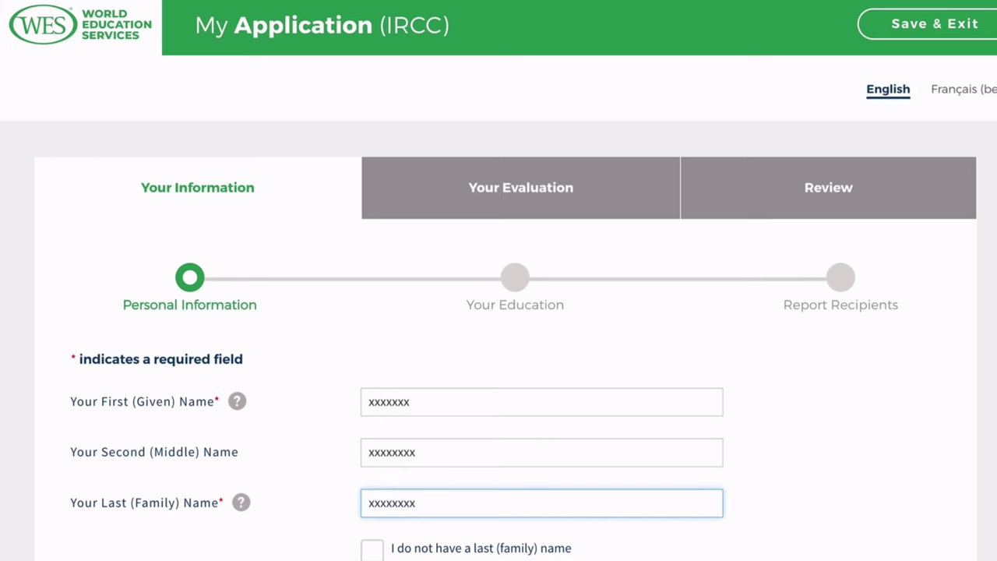
{"action": "key", "text": "Tab"}
{"action": "key", "text": "Tab"}
{"action": "scroll", "coordinate": [823, 374], "scroll_direction": "up", "scroll_amount": 1}
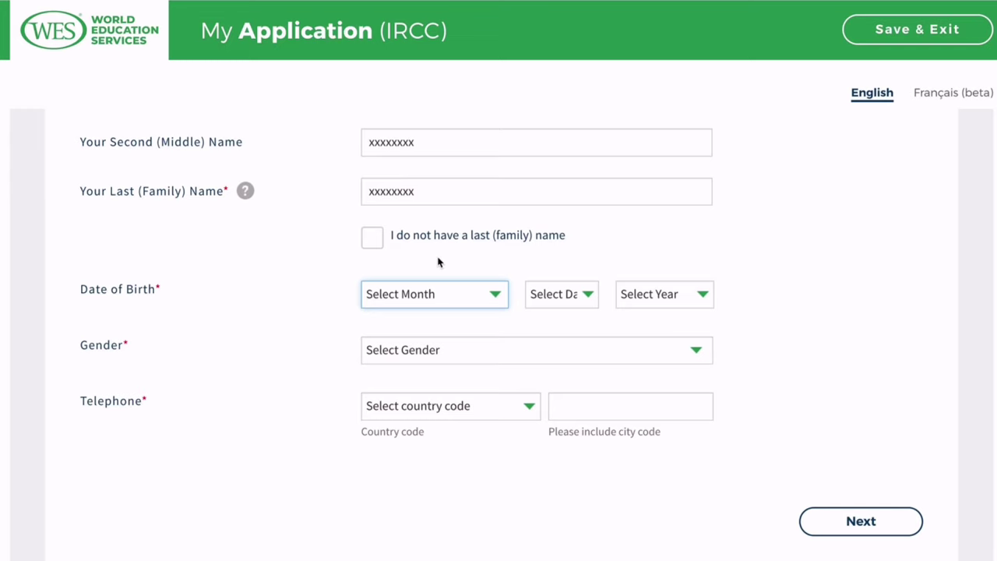
{"action": "left_click", "coordinate": [498, 299]}
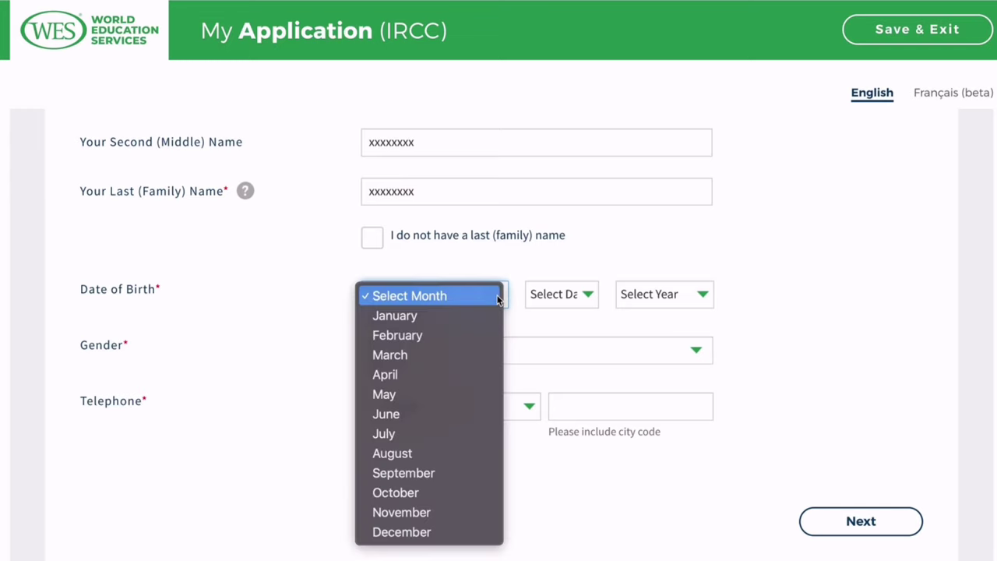
{"action": "left_click", "coordinate": [587, 297]}
{"action": "left_click", "coordinate": [588, 297]}
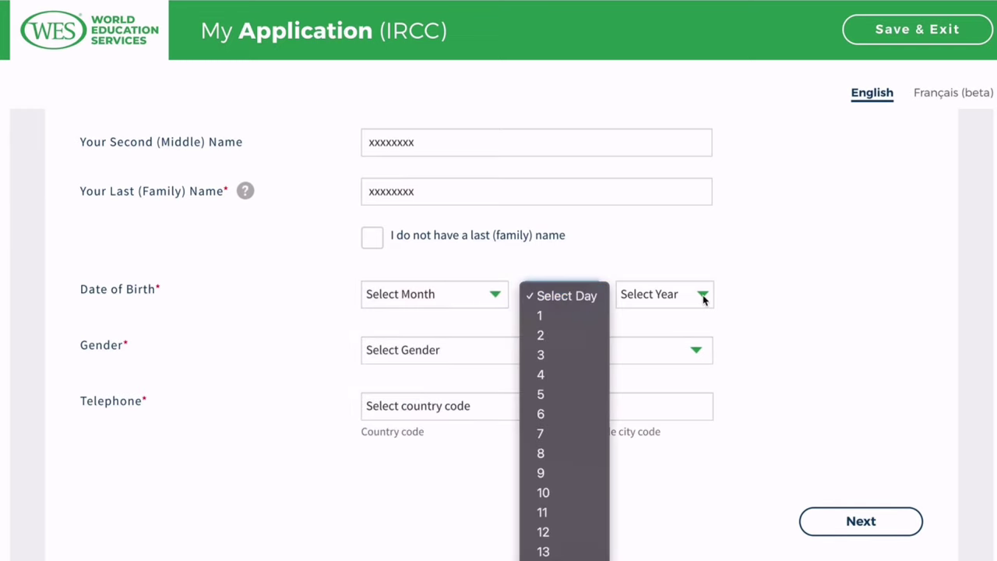
{"action": "left_click", "coordinate": [702, 296]}
{"action": "left_click", "coordinate": [703, 296]}
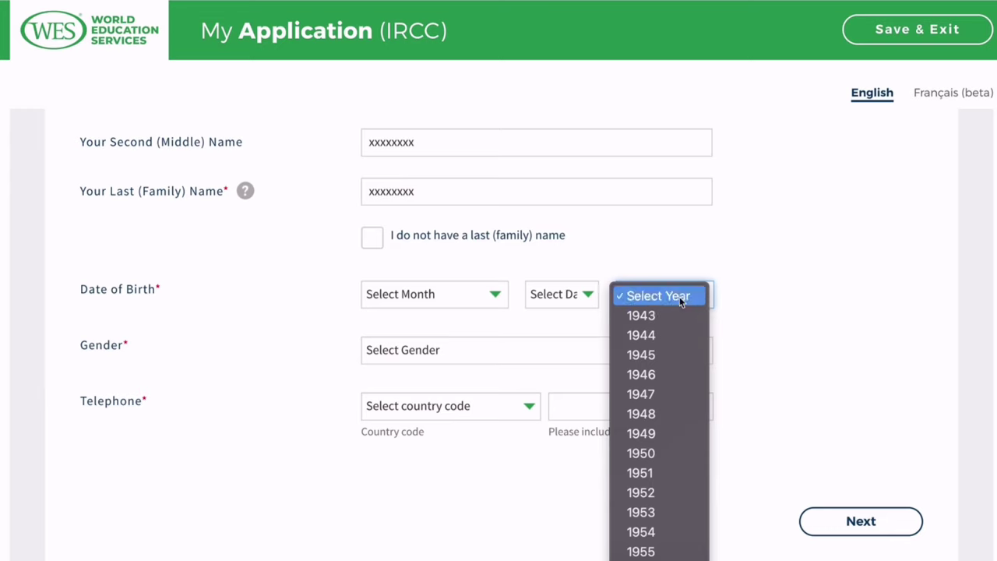
{"action": "left_click", "coordinate": [369, 506]}
{"action": "left_click", "coordinate": [531, 407]}
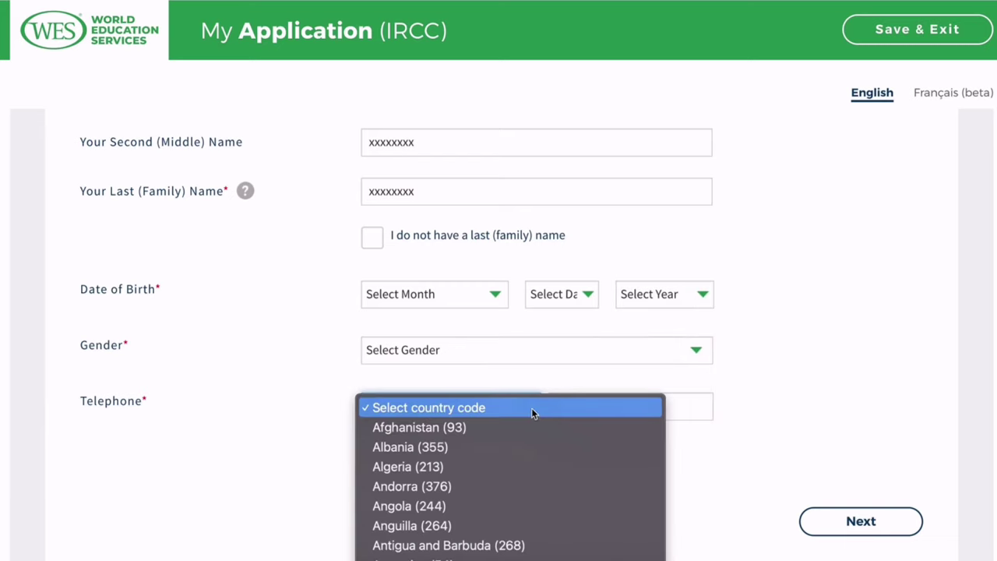
{"action": "left_click", "coordinate": [703, 410]}
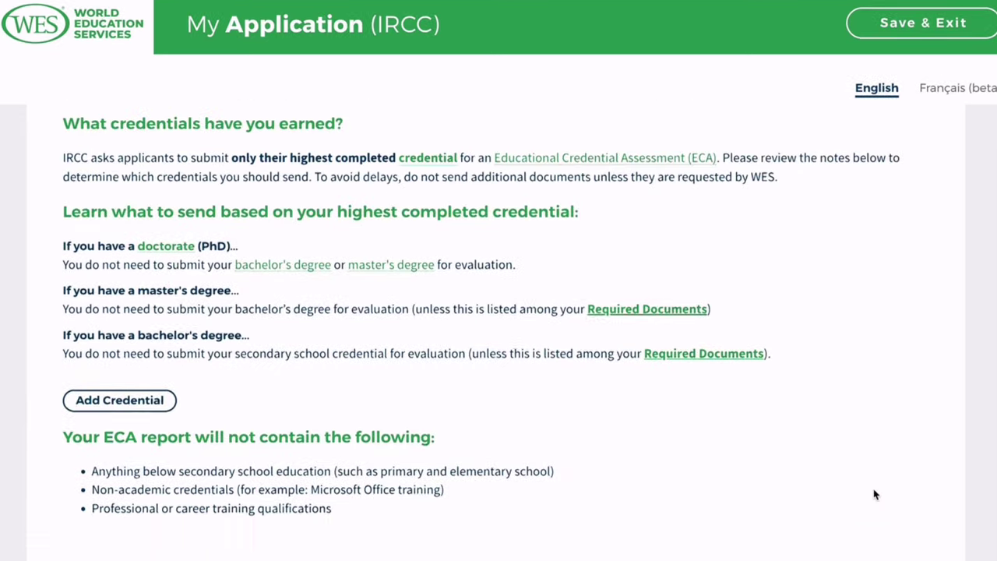
{"action": "scroll", "coordinate": [874, 495], "scroll_direction": "up", "scroll_amount": 2}
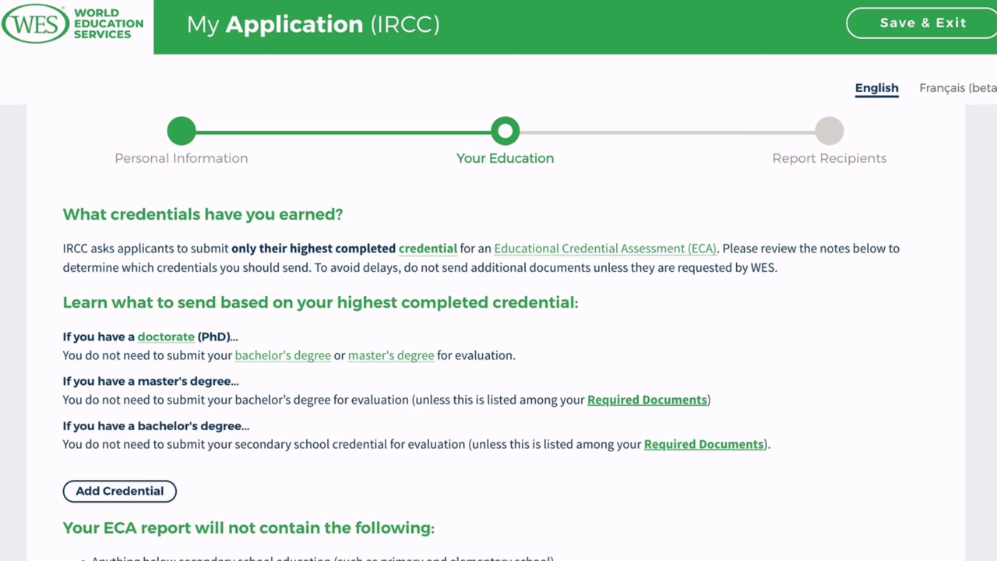
Open the Required Documents preview from the Your Education step.
{"action": "left_click", "coordinate": [704, 444]}
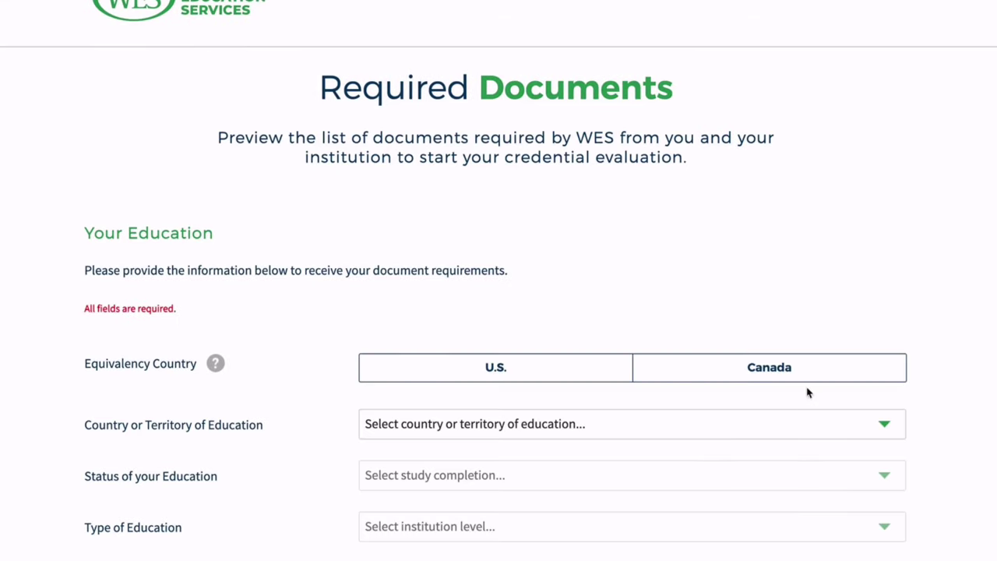
Set the equivalency country to Canada for an IRCC evaluation.
{"action": "left_click", "coordinate": [803, 371]}
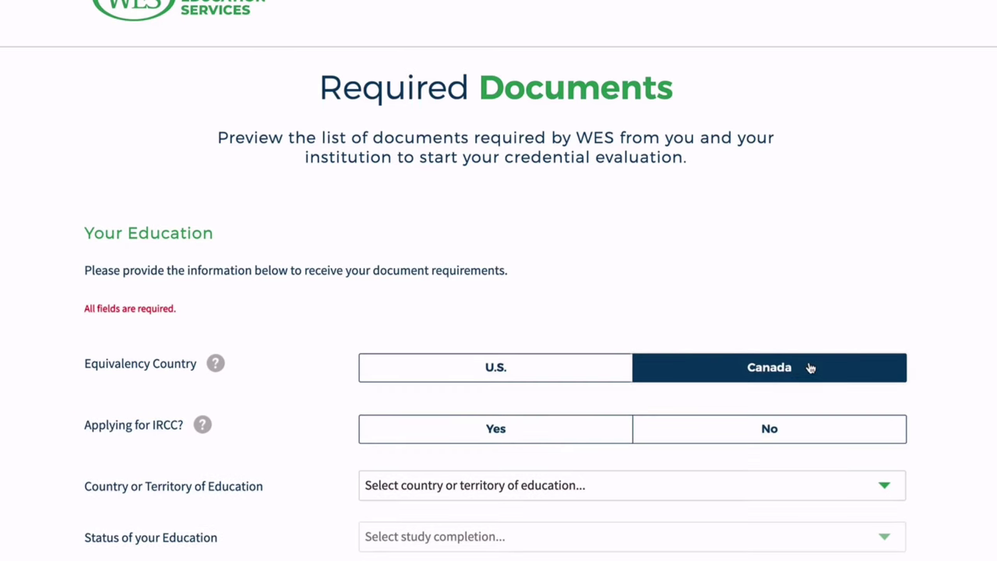
{"action": "left_click", "coordinate": [576, 438]}
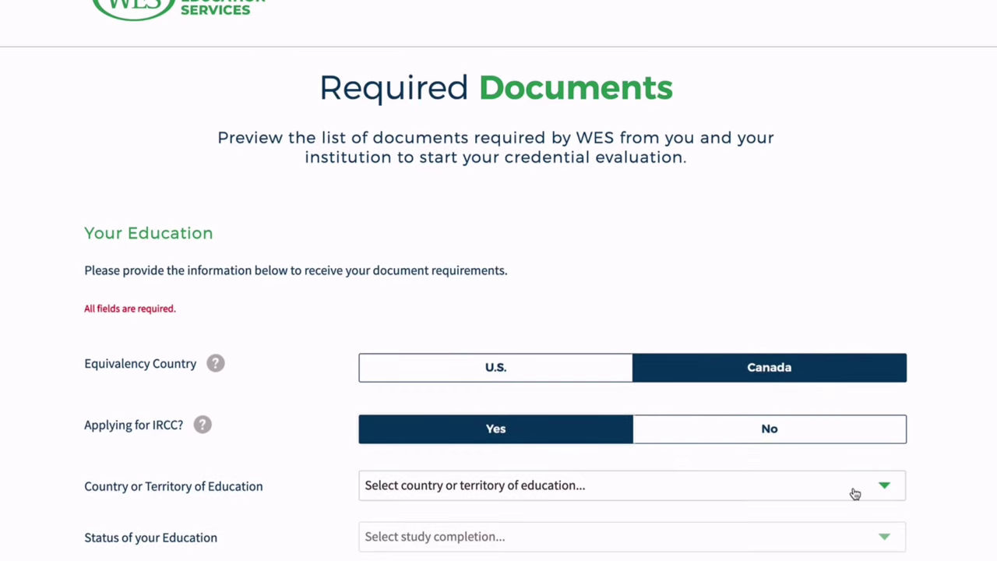
{"action": "scroll", "coordinate": [852, 492], "scroll_direction": "down", "scroll_amount": 2}
{"action": "scroll", "coordinate": [852, 493], "scroll_direction": "down", "scroll_amount": 1}
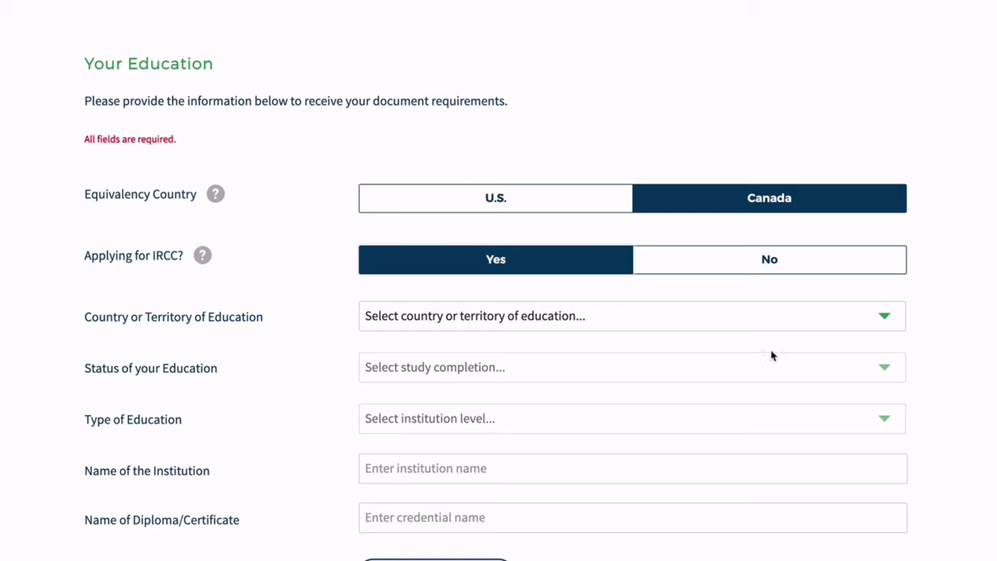
Set the education to Nigeria, Completed, University Education.
{"action": "left_click", "coordinate": [763, 327]}
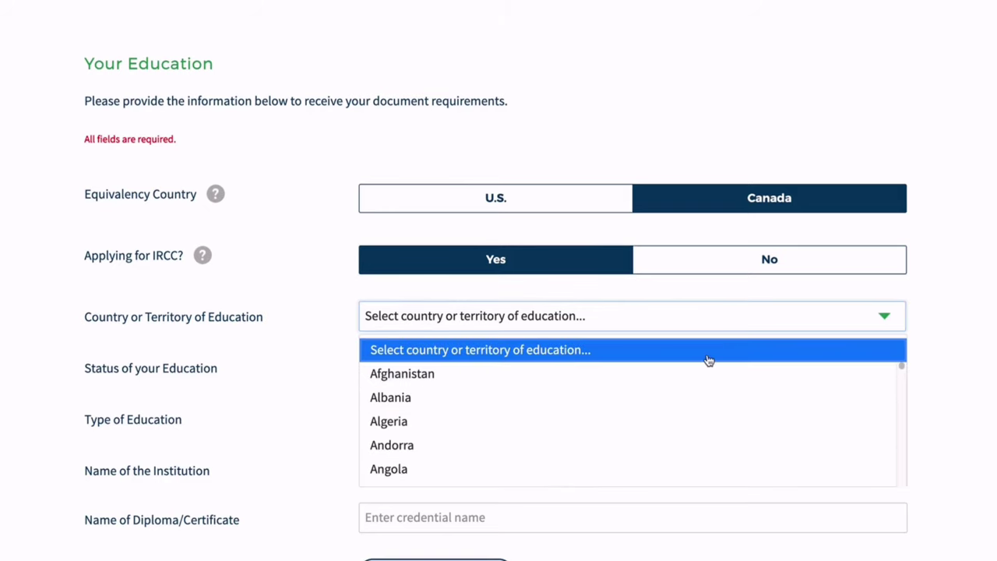
{"action": "key", "text": "n"}
{"action": "key", "text": "Return"}
{"action": "scroll", "coordinate": [708, 358], "scroll_direction": "down", "scroll_amount": 1}
{"action": "left_click", "coordinate": [643, 274]}
{"action": "scroll", "coordinate": [663, 426], "scroll_direction": "down", "scroll_amount": 2}
{"action": "left_click", "coordinate": [663, 426]}
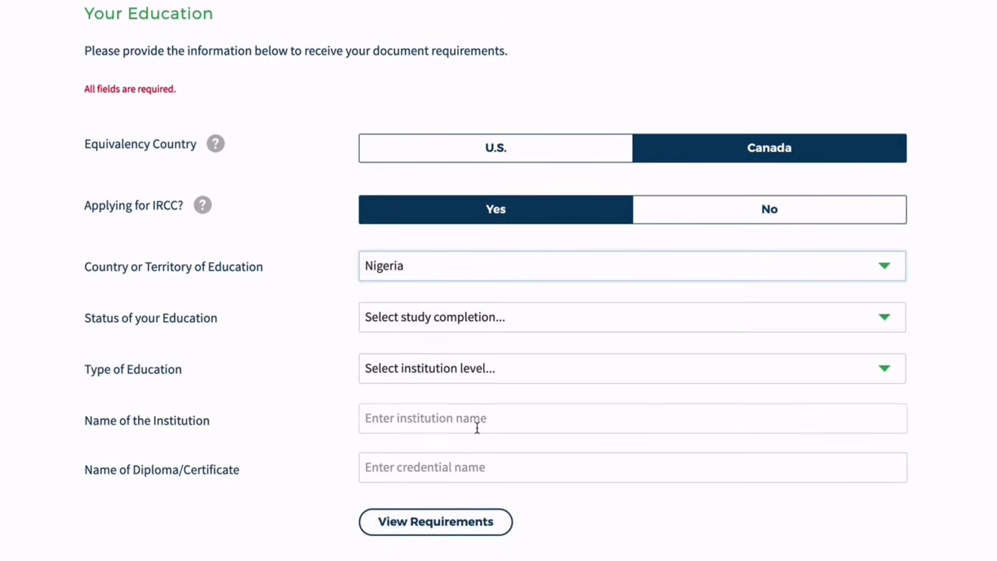
{"action": "left_click", "coordinate": [507, 320]}
{"action": "left_click", "coordinate": [467, 375]}
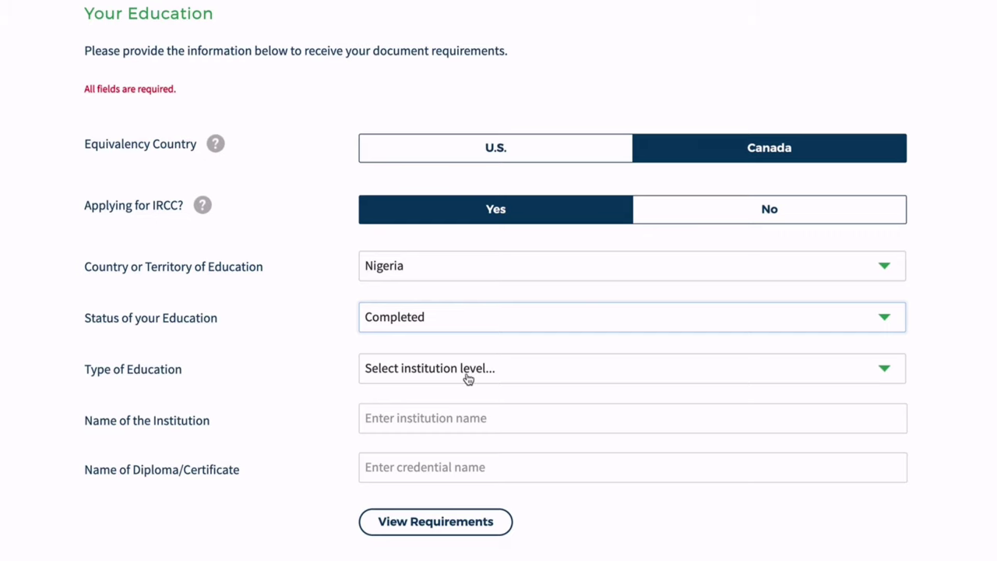
{"action": "left_click", "coordinate": [462, 365]}
{"action": "left_click", "coordinate": [472, 428]}
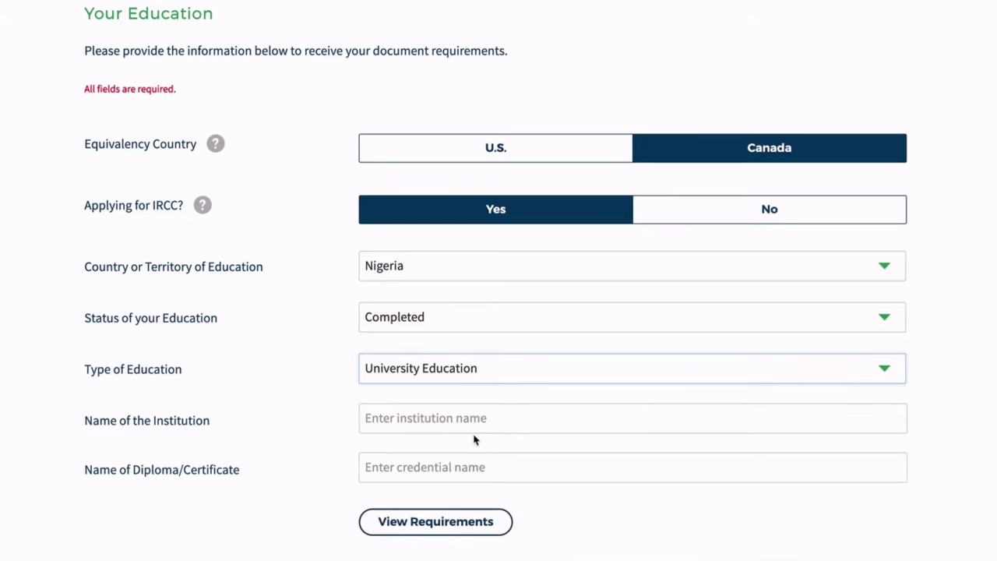
Enter placeholder institution and diploma names and view the document requirements.
{"action": "left_click", "coordinate": [468, 422]}
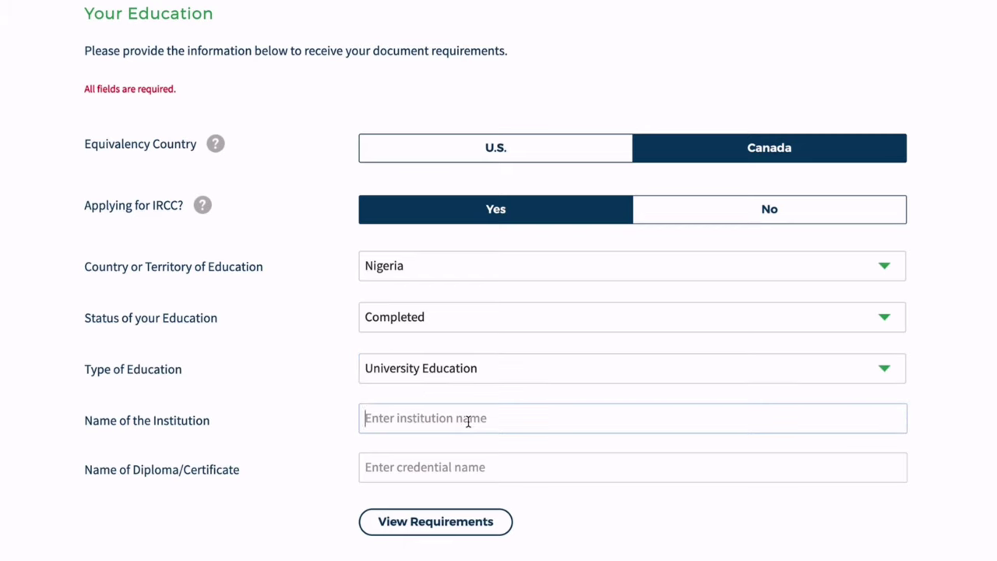
{"action": "type", "text": "xxxx"}
{"action": "left_click", "coordinate": [472, 470]}
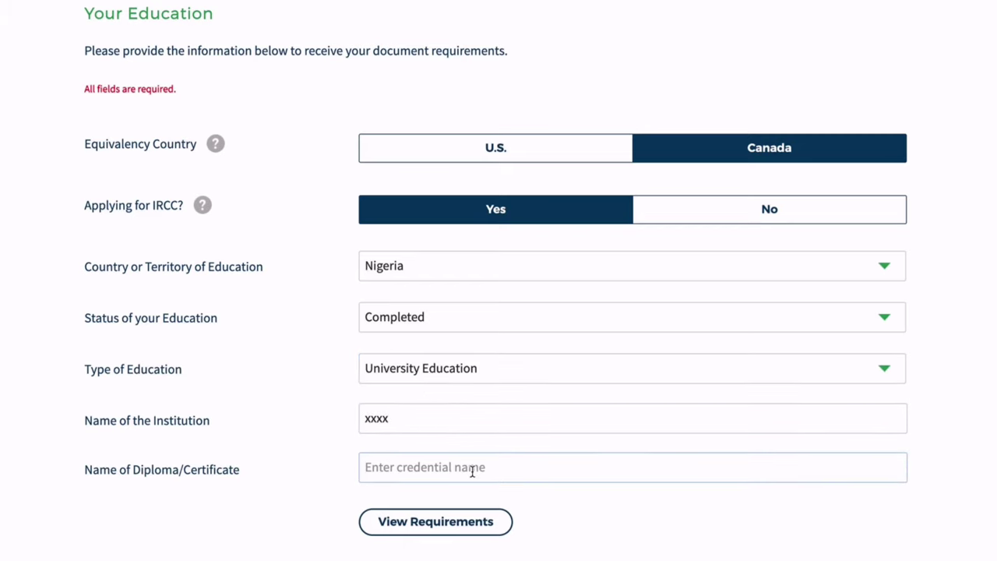
{"action": "type", "text": "xxxx"}
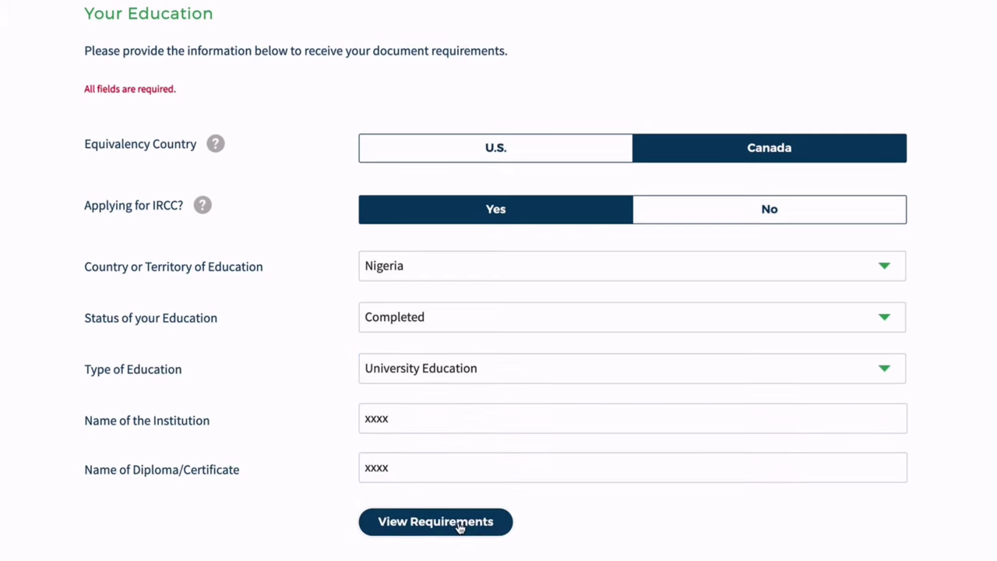
{"action": "left_click", "coordinate": [460, 525]}
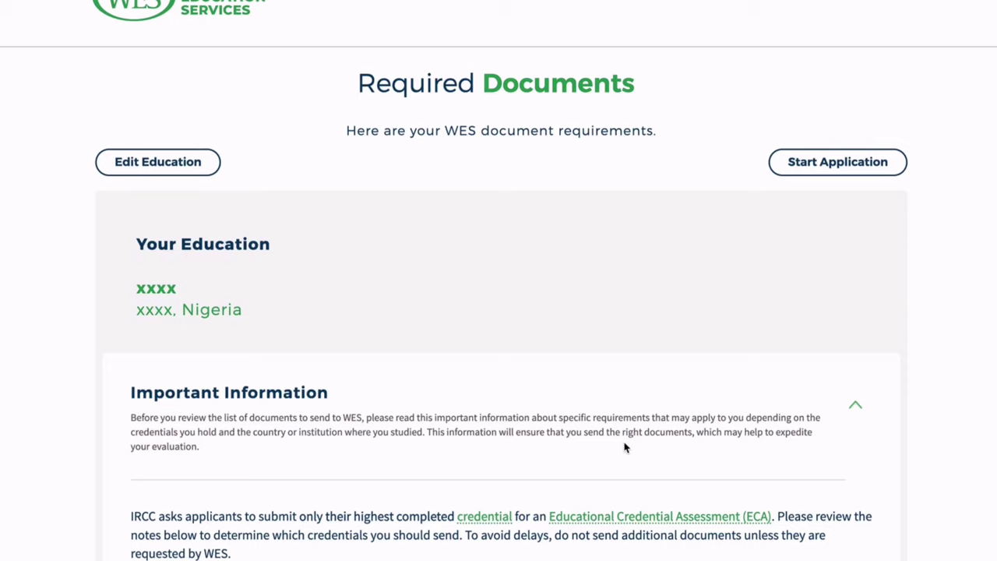
{"action": "scroll", "coordinate": [625, 448], "scroll_direction": "down", "scroll_amount": 1}
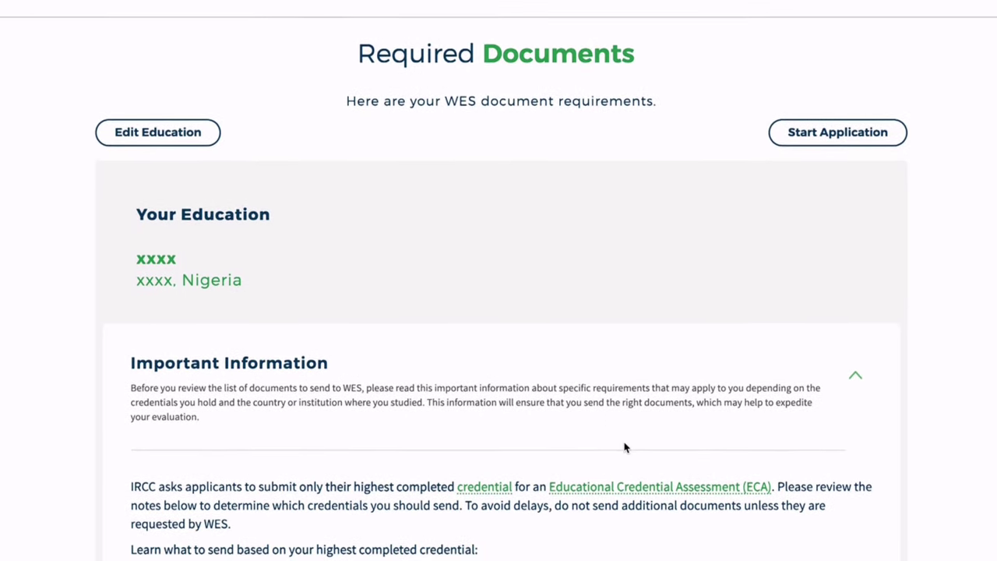
{"action": "scroll", "coordinate": [624, 448], "scroll_direction": "down", "scroll_amount": 1}
{"action": "scroll", "coordinate": [625, 448], "scroll_direction": "down", "scroll_amount": 3}
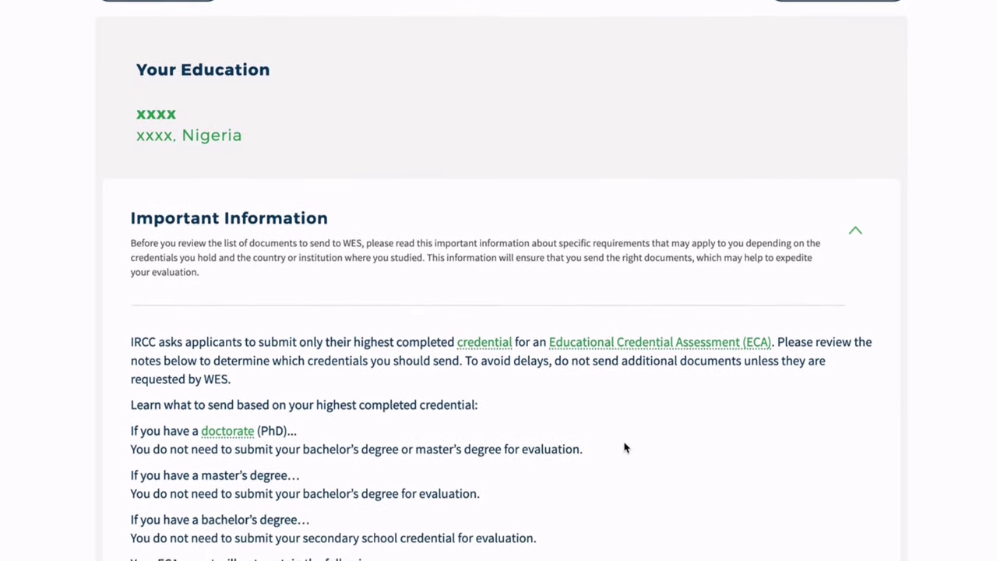
{"action": "scroll", "coordinate": [625, 448], "scroll_direction": "down", "scroll_amount": 1}
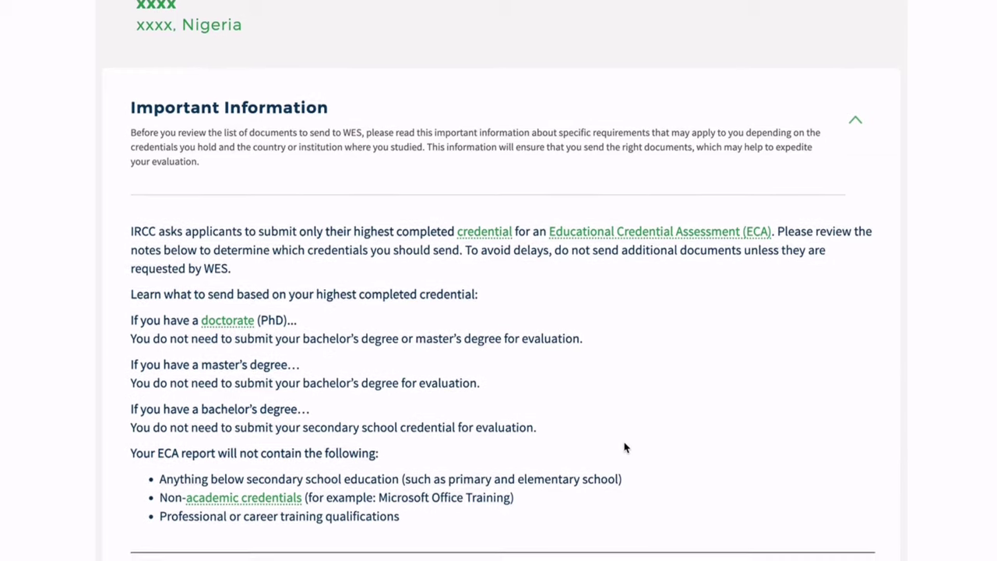
{"action": "scroll", "coordinate": [625, 448], "scroll_direction": "down", "scroll_amount": 1}
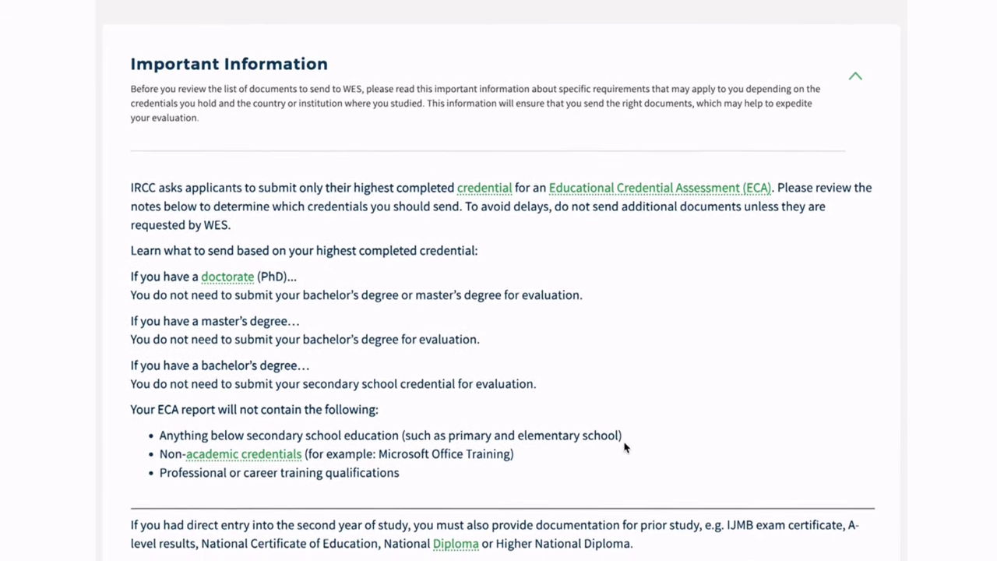
{"action": "scroll", "coordinate": [624, 448], "scroll_direction": "down", "scroll_amount": 2}
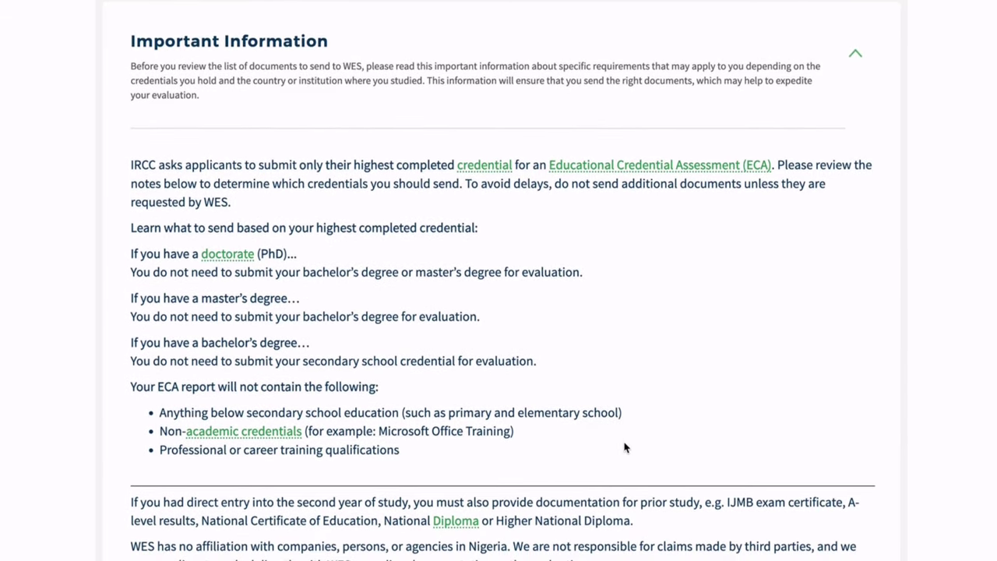
{"action": "scroll", "coordinate": [625, 448], "scroll_direction": "down", "scroll_amount": 1}
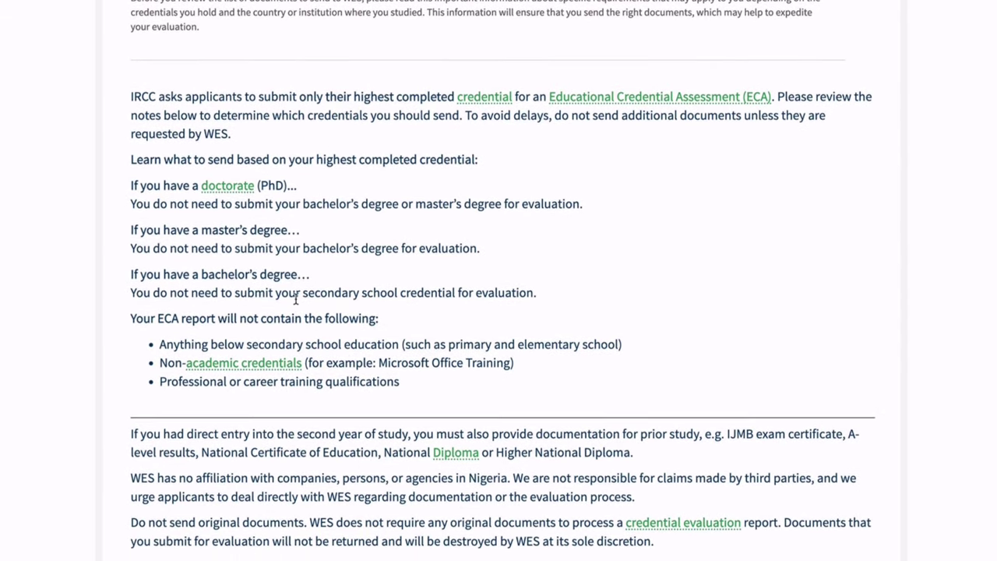
{"action": "left_click_drag", "start_coordinate": [133, 274], "coordinate": [548, 296]}
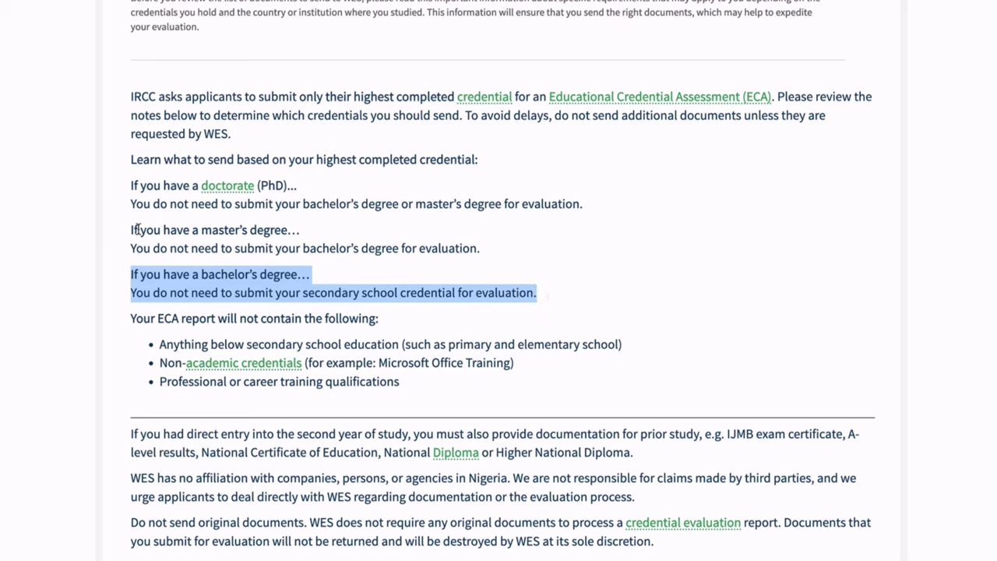
{"action": "left_click_drag", "start_coordinate": [132, 230], "coordinate": [491, 254]}
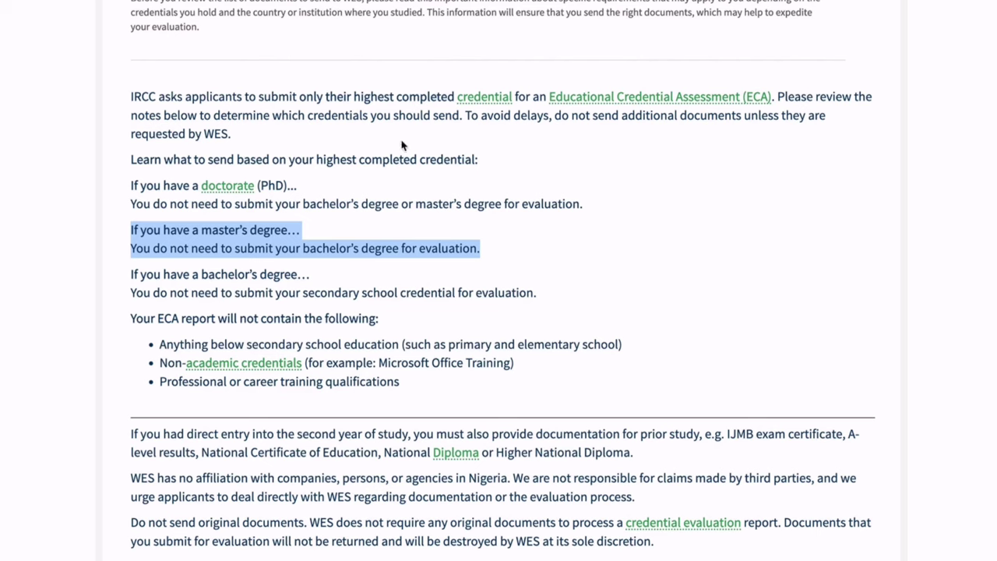
{"action": "left_click_drag", "start_coordinate": [133, 185], "coordinate": [592, 207]}
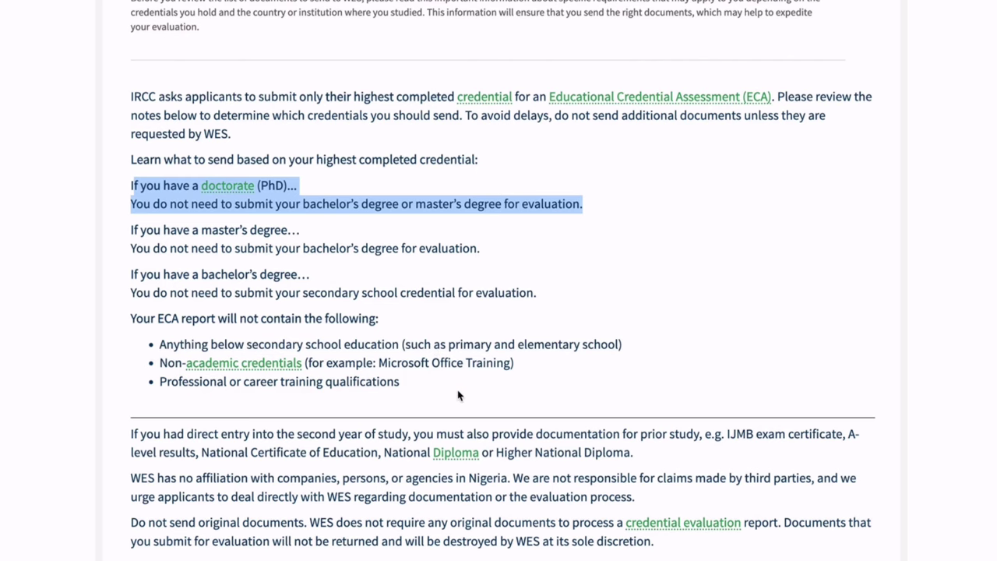
Scroll past Academic Transcript to the Degree Certificate/Statement of Result requirement.
{"action": "scroll", "coordinate": [634, 371], "scroll_direction": "up", "scroll_amount": 1}
{"action": "scroll", "coordinate": [634, 372], "scroll_direction": "down", "scroll_amount": 4}
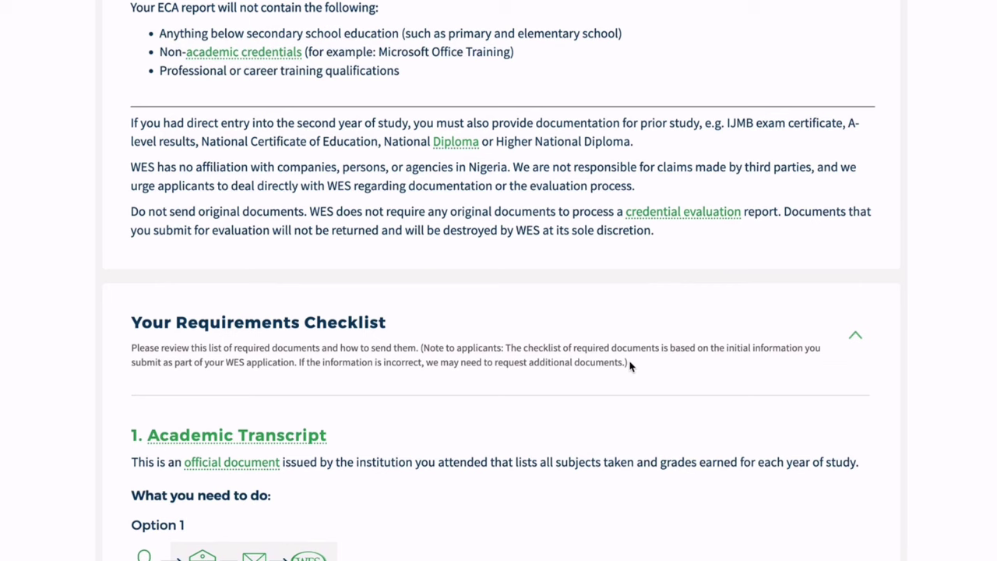
{"action": "scroll", "coordinate": [648, 376], "scroll_direction": "down", "scroll_amount": 1}
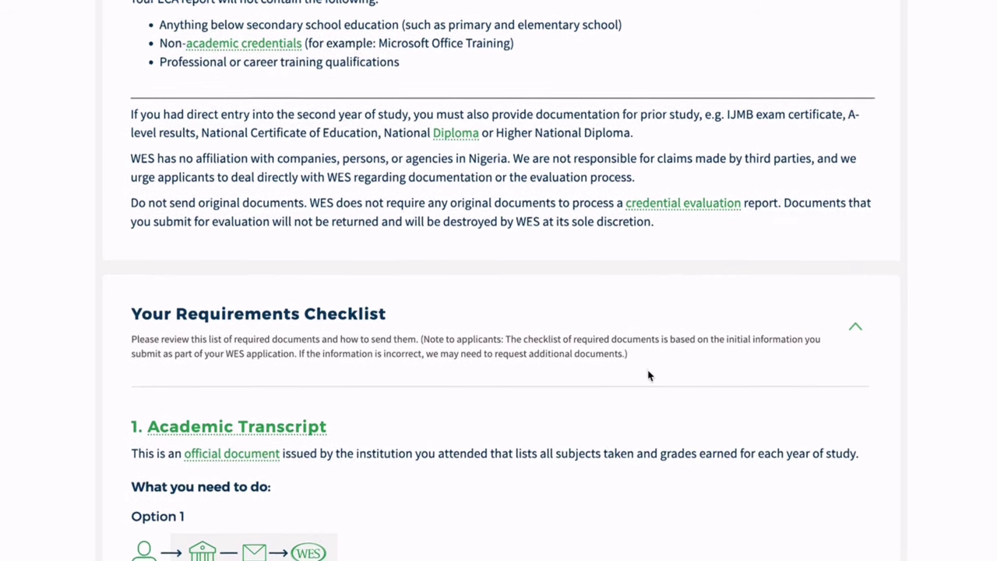
{"action": "scroll", "coordinate": [911, 409], "scroll_direction": "down", "scroll_amount": 3}
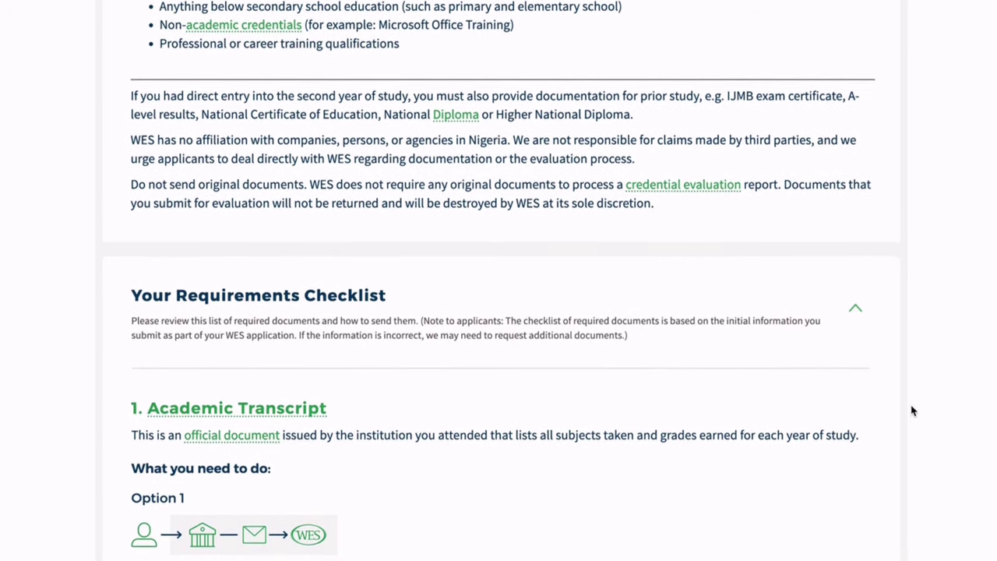
{"action": "scroll", "coordinate": [913, 411], "scroll_direction": "down", "scroll_amount": 2}
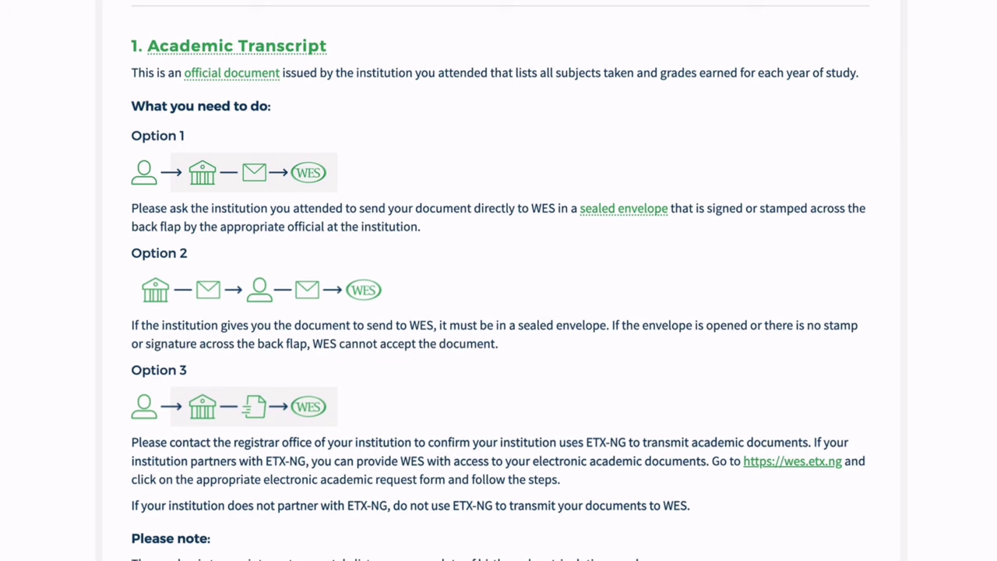
{"action": "scroll", "coordinate": [648, 227], "scroll_direction": "down", "scroll_amount": 5}
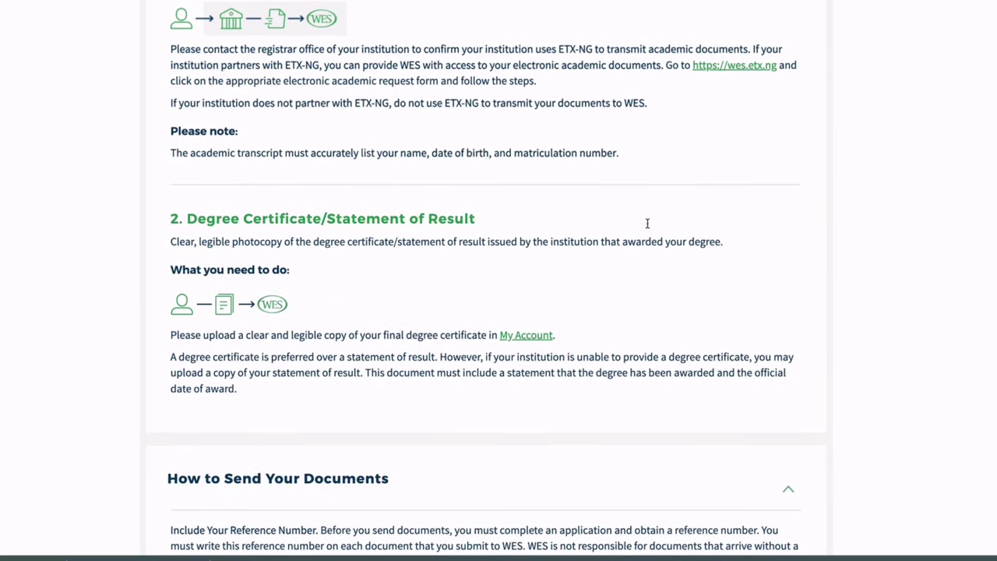